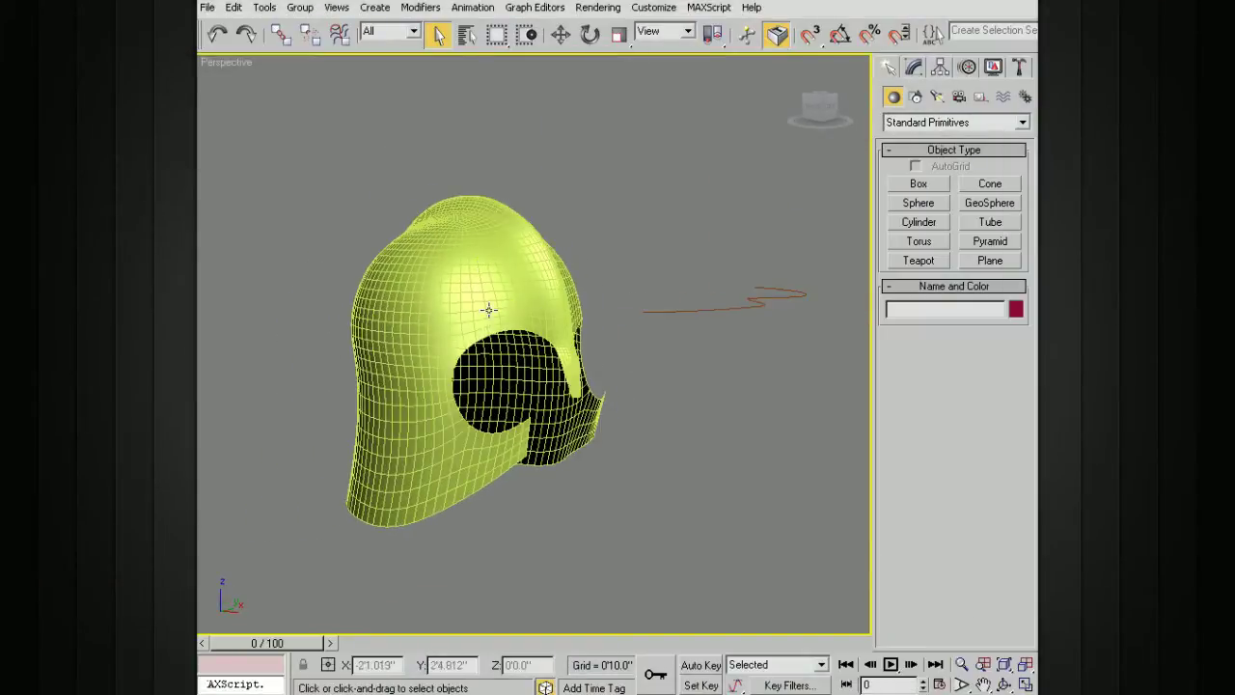
# Step: Examine the single-sided helmet surface around the eye openings and inside from several angles
pyautogui.keyDown('alt'); pyautogui.moveTo(483, 332); pyautogui.dragTo(514, 334, button='middle'); pyautogui.keyUp('alt')
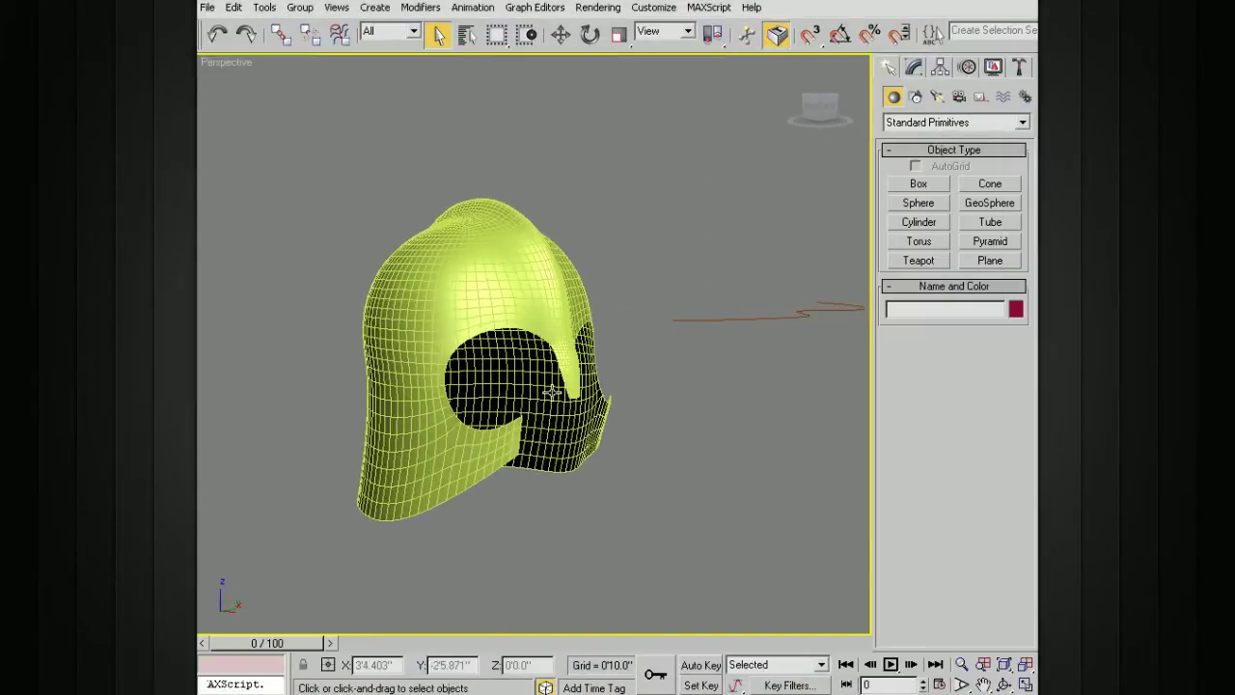
pyautogui.keyDown('alt'); pyautogui.moveTo(544, 353); pyautogui.dragTo(565, 388, button='middle'); pyautogui.keyUp('alt')
pyautogui.scroll(3, 569, 360)
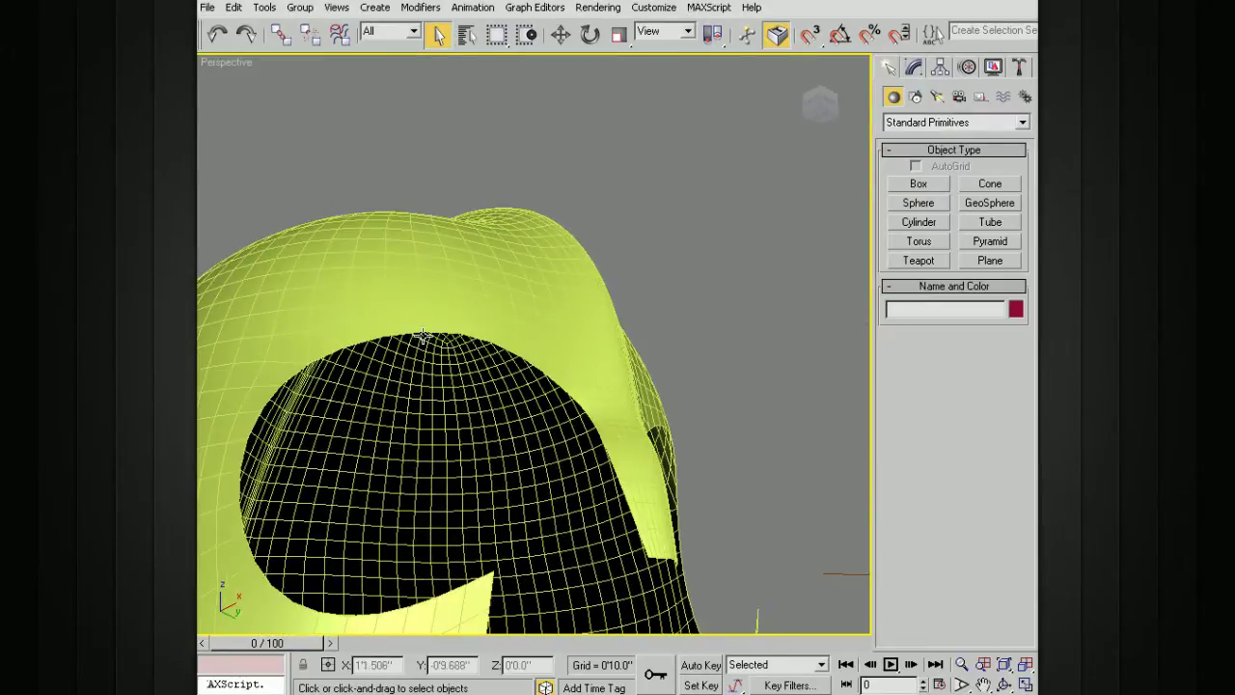
pyautogui.keyDown('alt'); pyautogui.moveTo(394, 376); pyautogui.dragTo(299, 399, button='middle'); pyautogui.keyUp('alt')
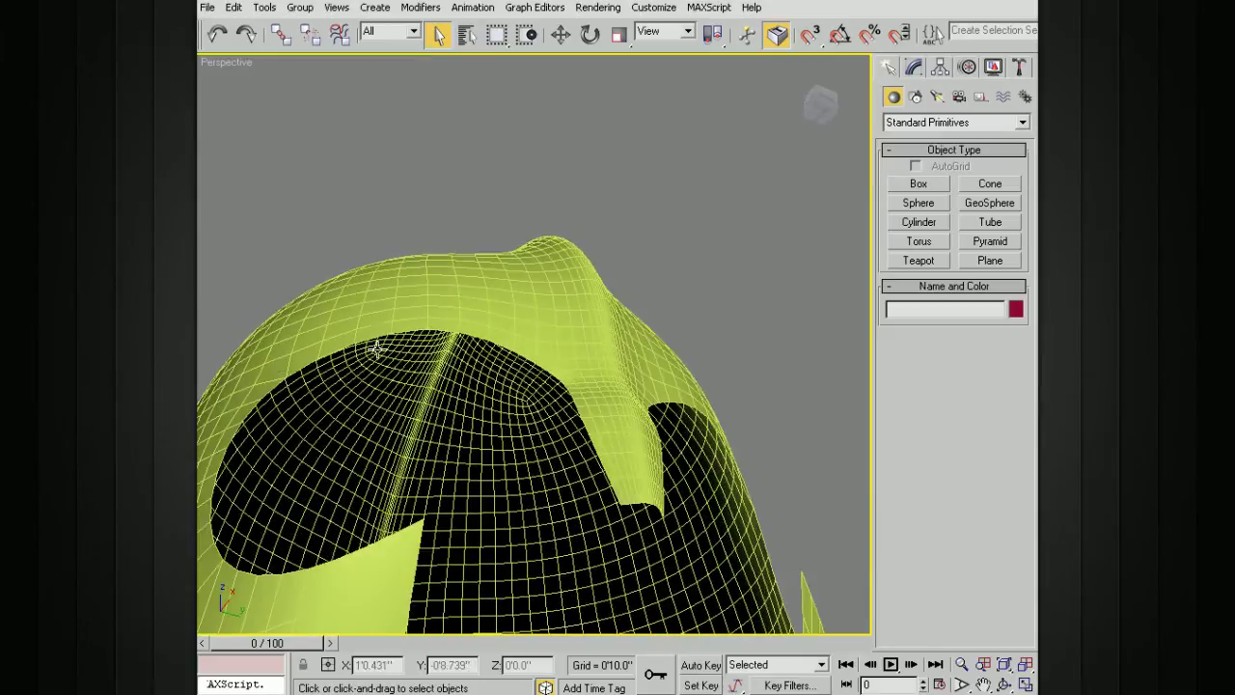
pyautogui.moveTo(464, 361)
pyautogui.keyDown('alt'); pyautogui.mouseDown(button='middle')
pyautogui.moveTo(482, 388)
pyautogui.moveTo(475, 376)
pyautogui.mouseUp(button='middle'); pyautogui.keyUp('alt')
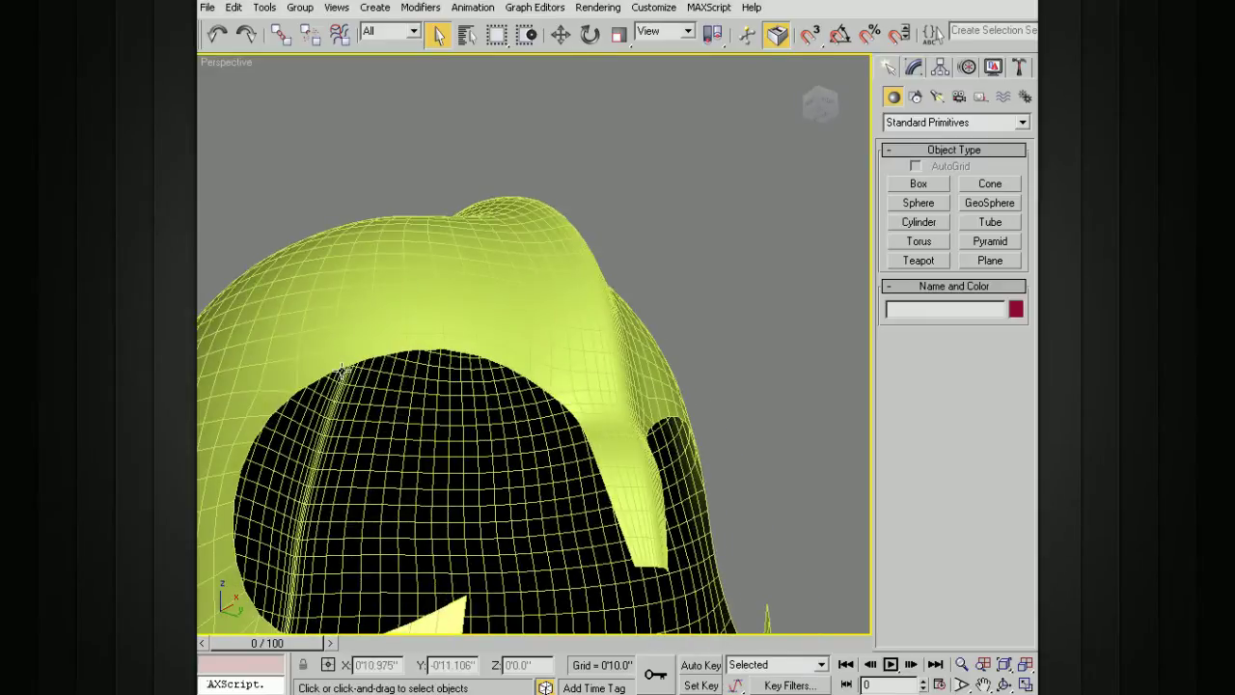
pyautogui.moveTo(528, 370)
pyautogui.keyDown('alt'); pyautogui.mouseDown(button='middle')
pyautogui.moveTo(526, 405)
pyautogui.moveTo(598, 463)
pyautogui.moveTo(604, 394)
pyautogui.moveTo(514, 387)
pyautogui.mouseUp(button='middle'); pyautogui.keyUp('alt')
pyautogui.scroll(-4, 530, 398)
pyautogui.scroll(4, 526, 348)
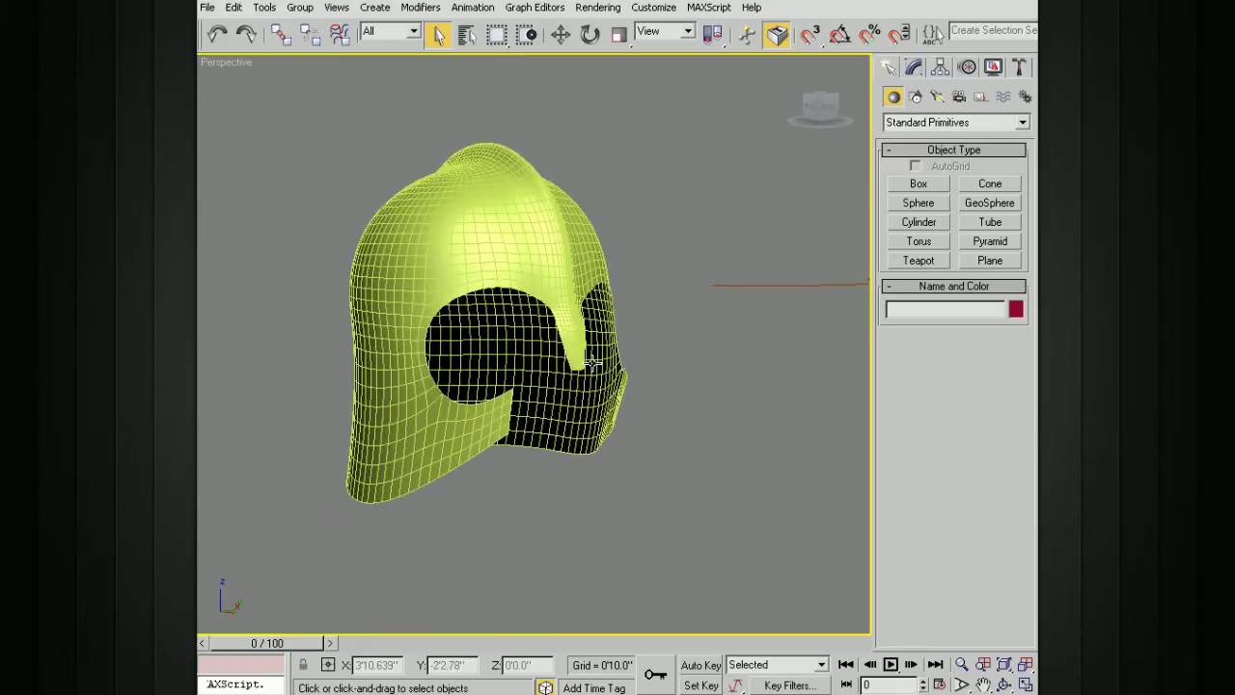
pyautogui.keyDown('alt'); pyautogui.moveTo(731, 376); pyautogui.dragTo(704, 336, button='middle'); pyautogui.keyUp('alt')
# Step: Apply a Shell modifier to the helmet, above TurboSmooth
pyautogui.click(675, 313)
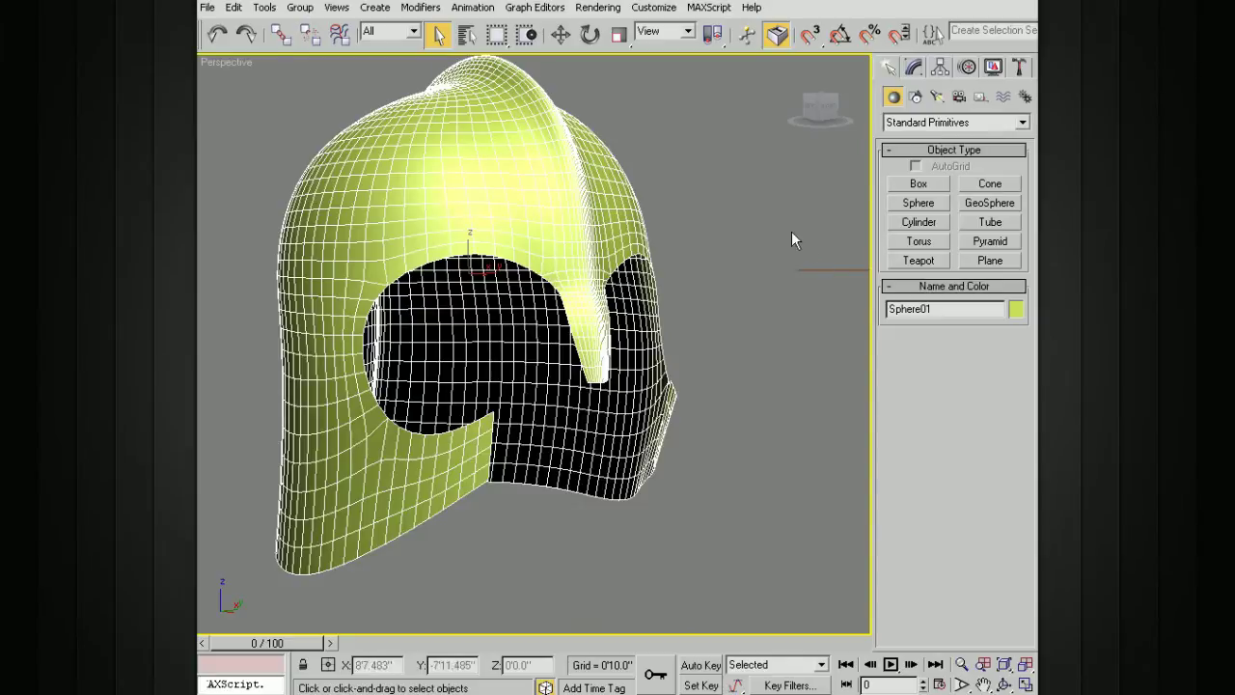
pyautogui.click(913, 69)
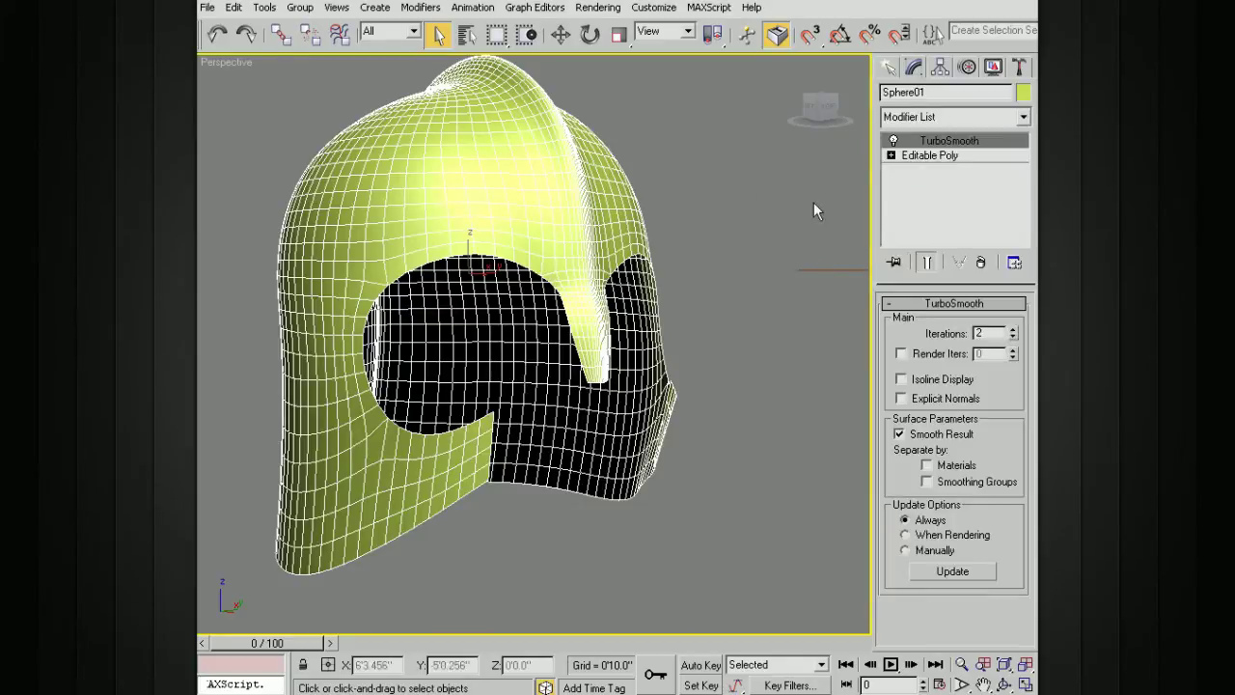
pyautogui.click(947, 116)
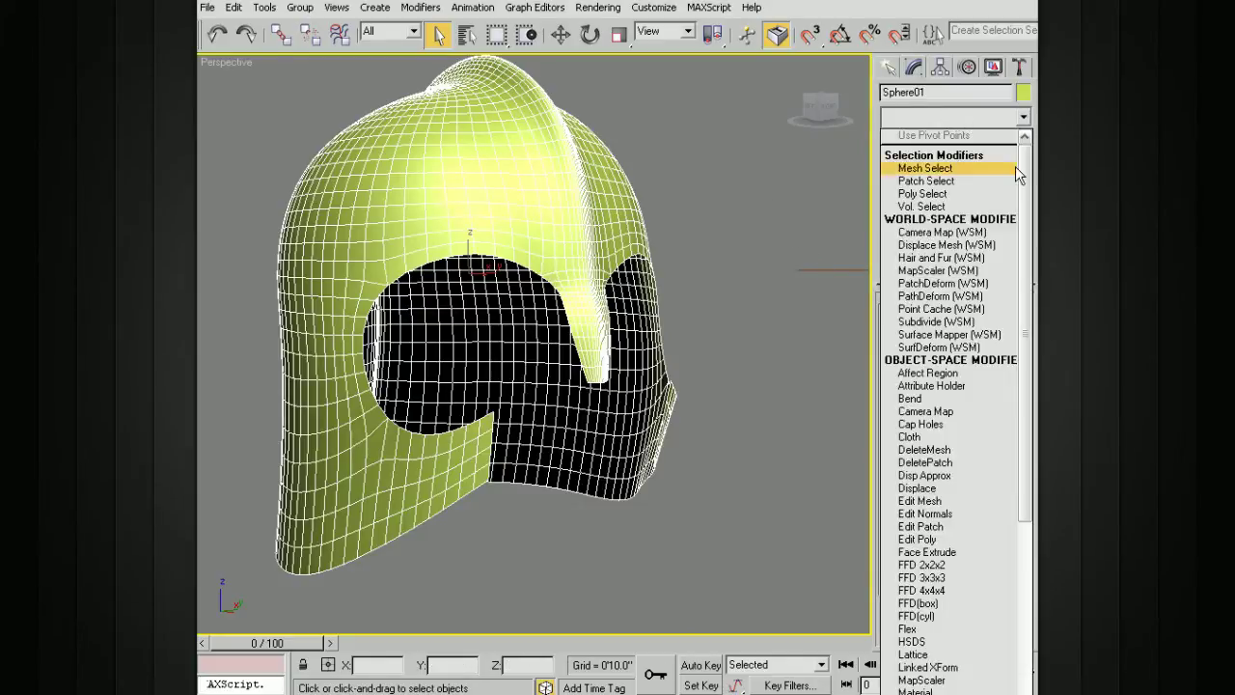
pyautogui.moveTo(1026, 170); pyautogui.dragTo(1025, 495)
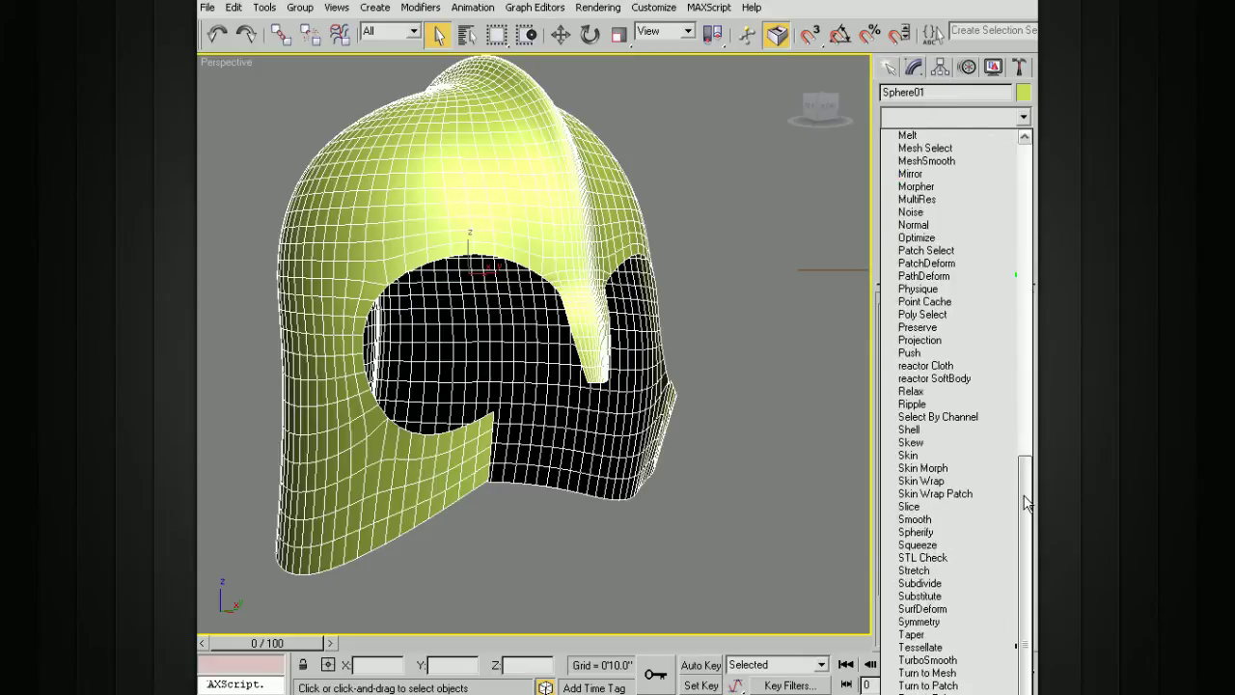
pyautogui.click(928, 429)
# Step: Try Outer Amounts of 0'0.86" and 0'0.98" for the helmet's Shell modifier
pyautogui.keyDown('alt'); pyautogui.moveTo(766, 261); pyautogui.dragTo(759, 226, button='middle'); pyautogui.keyUp('alt')
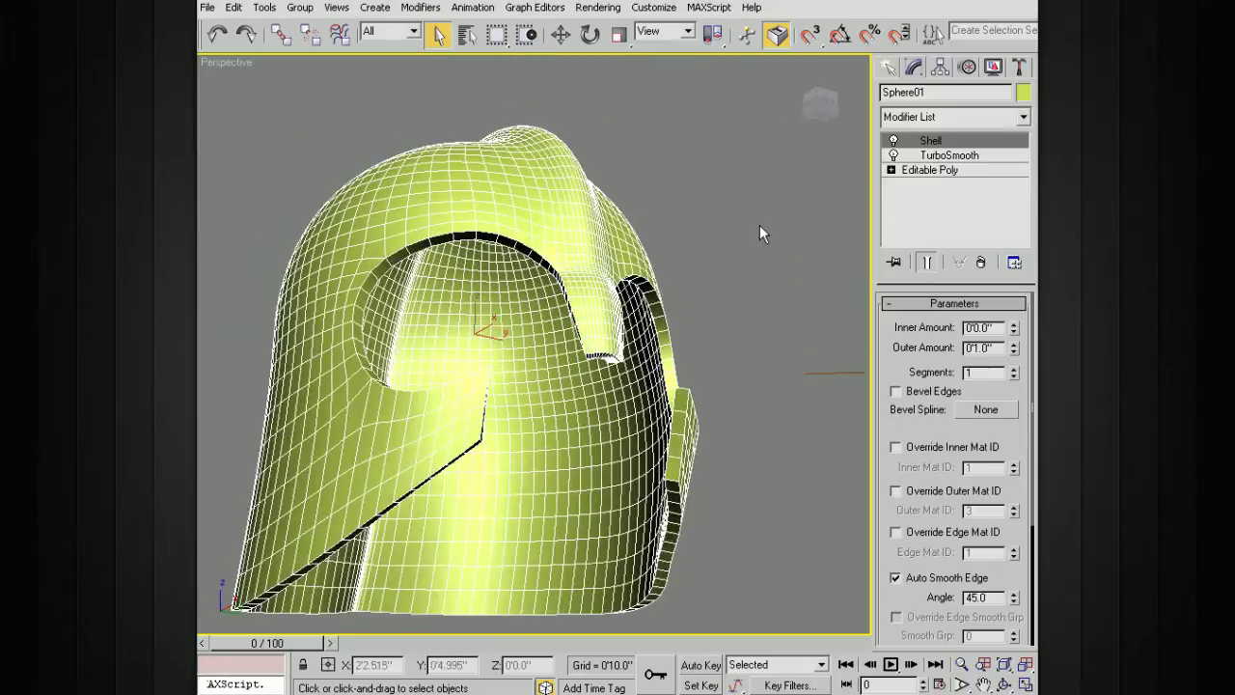
pyautogui.scroll(5, 759, 226)
pyautogui.keyDown('alt'); pyautogui.moveTo(673, 274); pyautogui.dragTo(622, 295, button='middle'); pyautogui.keyUp('alt')
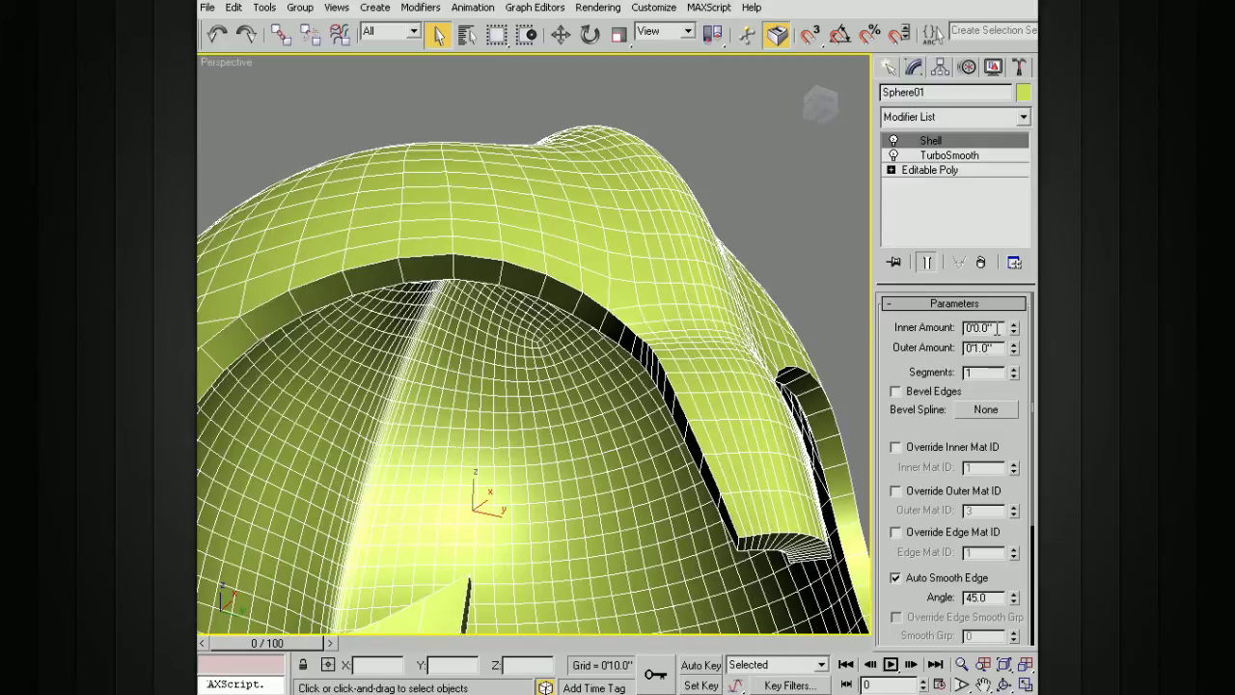
pyautogui.keyDown('alt'); pyautogui.moveTo(709, 324); pyautogui.dragTo(752, 340, button='middle'); pyautogui.keyUp('alt')
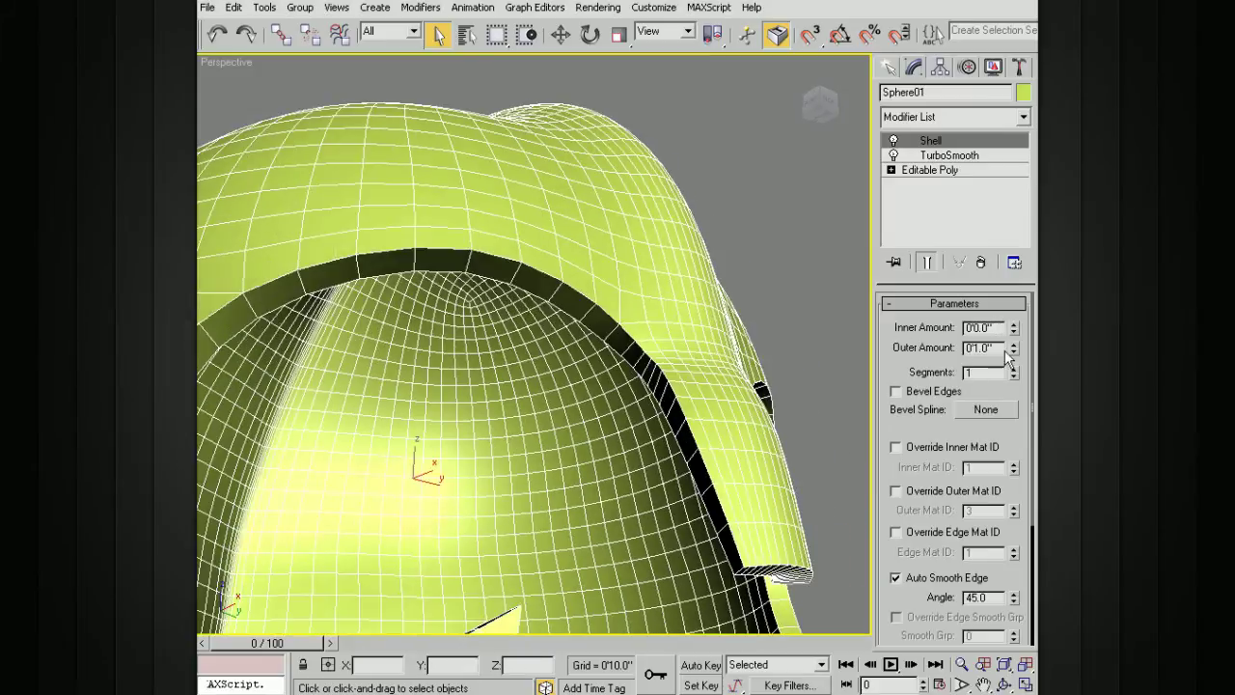
pyautogui.moveTo(729, 293)
pyautogui.keyDown('alt'); pyautogui.mouseDown(button='middle')
pyautogui.moveTo(726, 303)
pyautogui.moveTo(723, 286)
pyautogui.mouseUp(button='middle'); pyautogui.keyUp('alt')
pyautogui.moveTo(1014, 348); pyautogui.dragTo(980, 360)
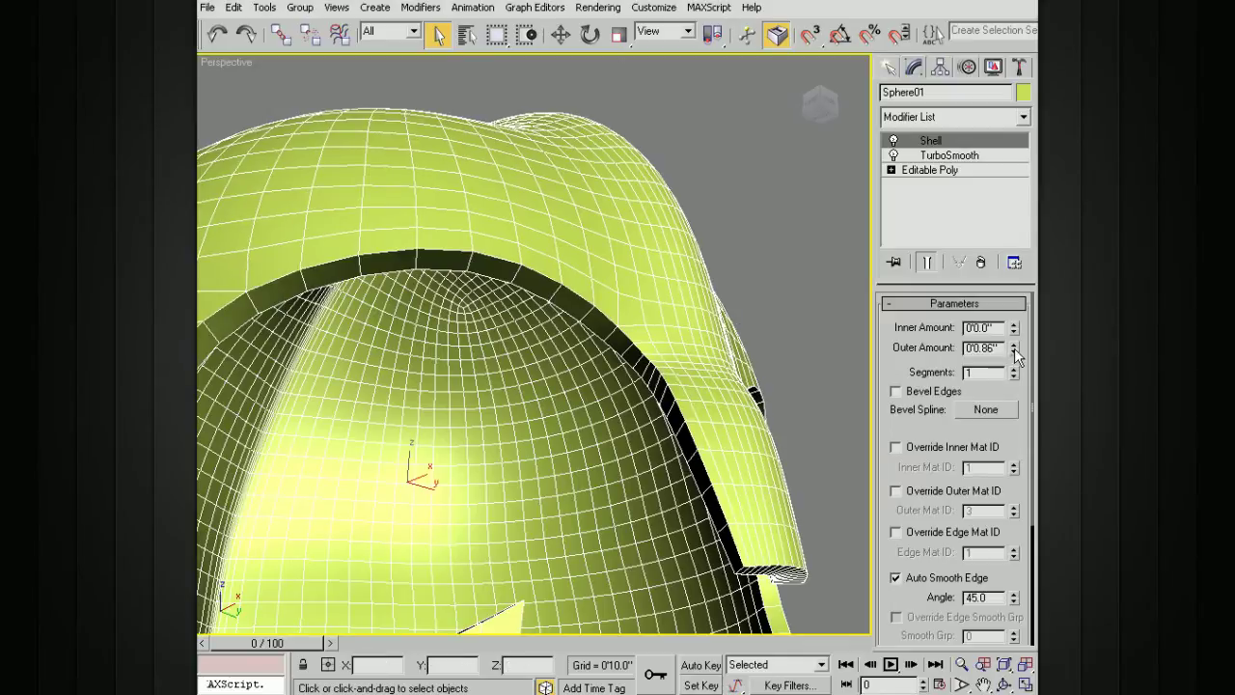
pyautogui.moveTo(1014, 350)
pyautogui.mouseDown()
pyautogui.moveTo(1014, 329)
pyautogui.moveTo(1014, 340)
pyautogui.mouseUp()
# Step: Reduce the helmet shell's Outer Amount to 0'0.78"
pyautogui.keyDown('alt'); pyautogui.moveTo(743, 301); pyautogui.dragTo(723, 273, button='middle'); pyautogui.keyUp('alt')
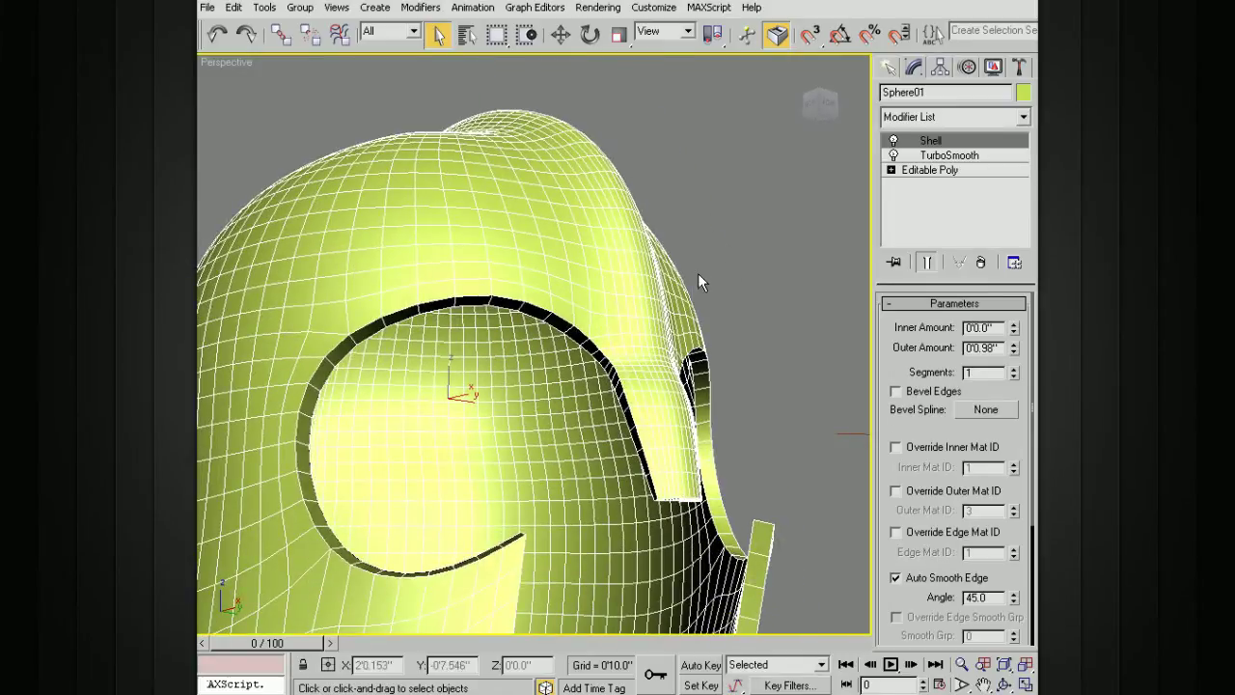
pyautogui.keyDown('alt'); pyautogui.moveTo(701, 279); pyautogui.dragTo(735, 323, button='middle'); pyautogui.keyUp('alt')
pyautogui.moveTo(1014, 349); pyautogui.dragTo(1014, 379)
pyautogui.scroll(4, 776, 310)
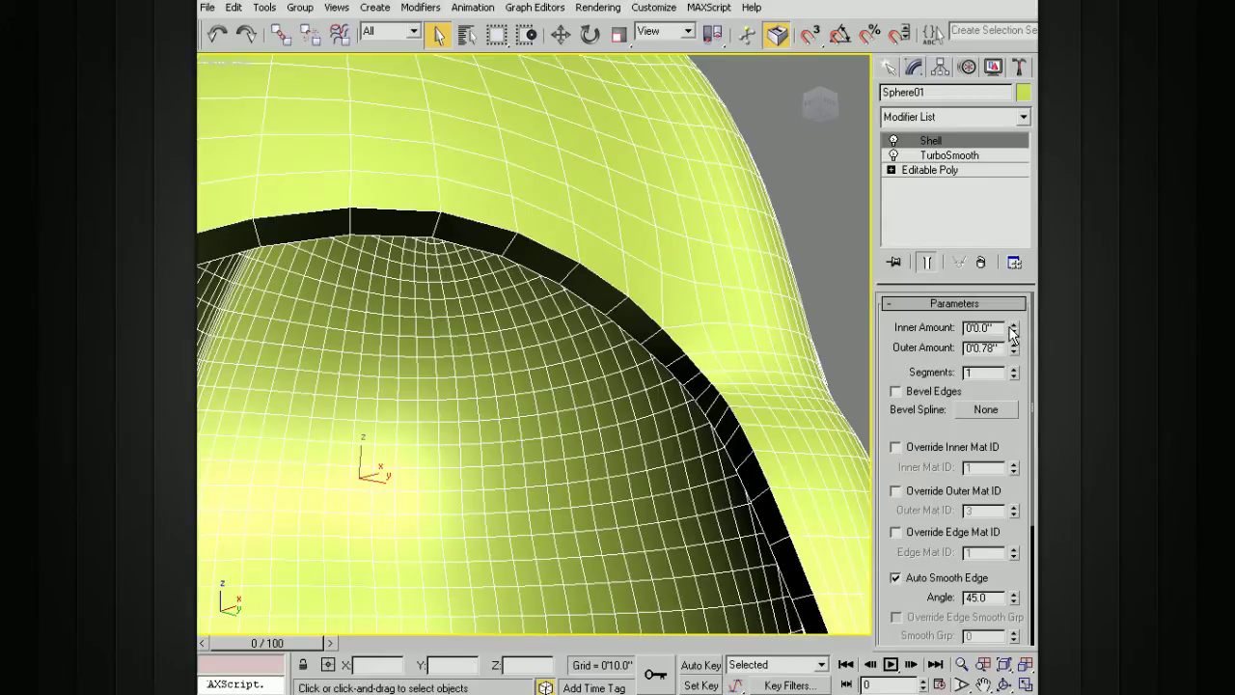
# Step: Try a larger Inner Amount on the helmet's shell, look at the thicker rim, and reset the amount to 0
pyautogui.moveTo(1012, 333); pyautogui.dragTo(986, 265)
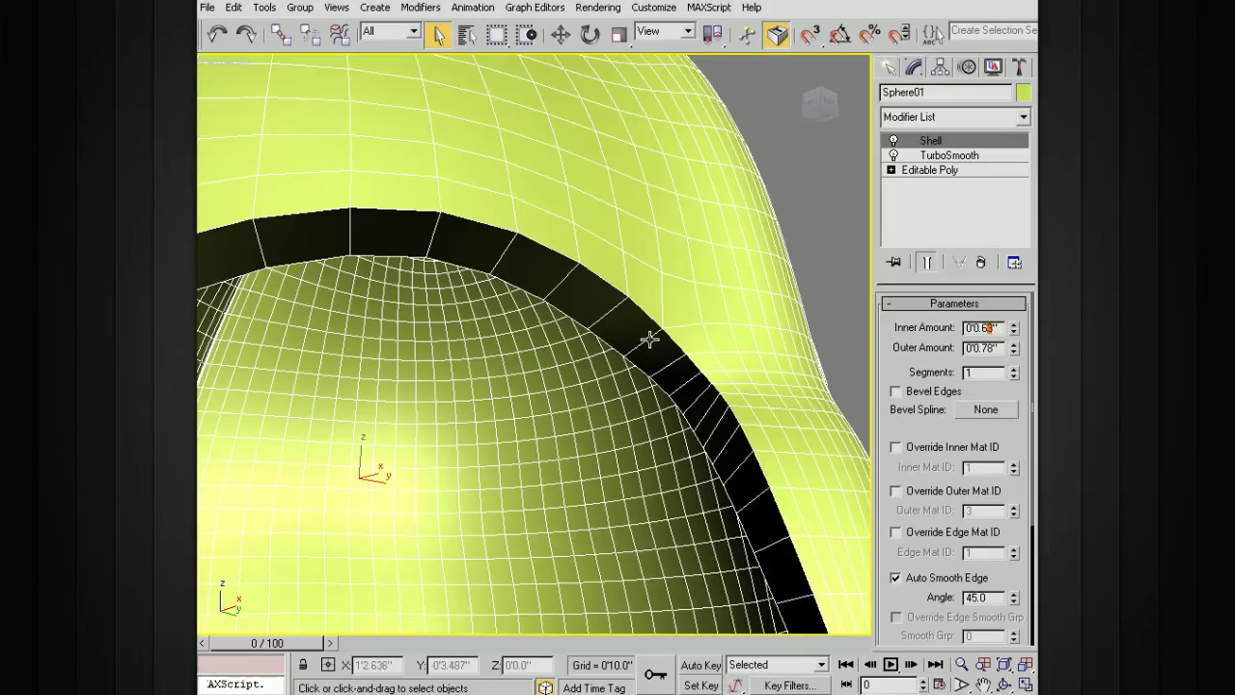
pyautogui.moveTo(643, 338)
pyautogui.keyDown('alt'); pyautogui.mouseDown(button='middle')
pyautogui.moveTo(660, 335)
pyautogui.moveTo(628, 303)
pyautogui.moveTo(688, 337)
pyautogui.moveTo(640, 325)
pyautogui.mouseUp(button='middle'); pyautogui.keyUp('alt')
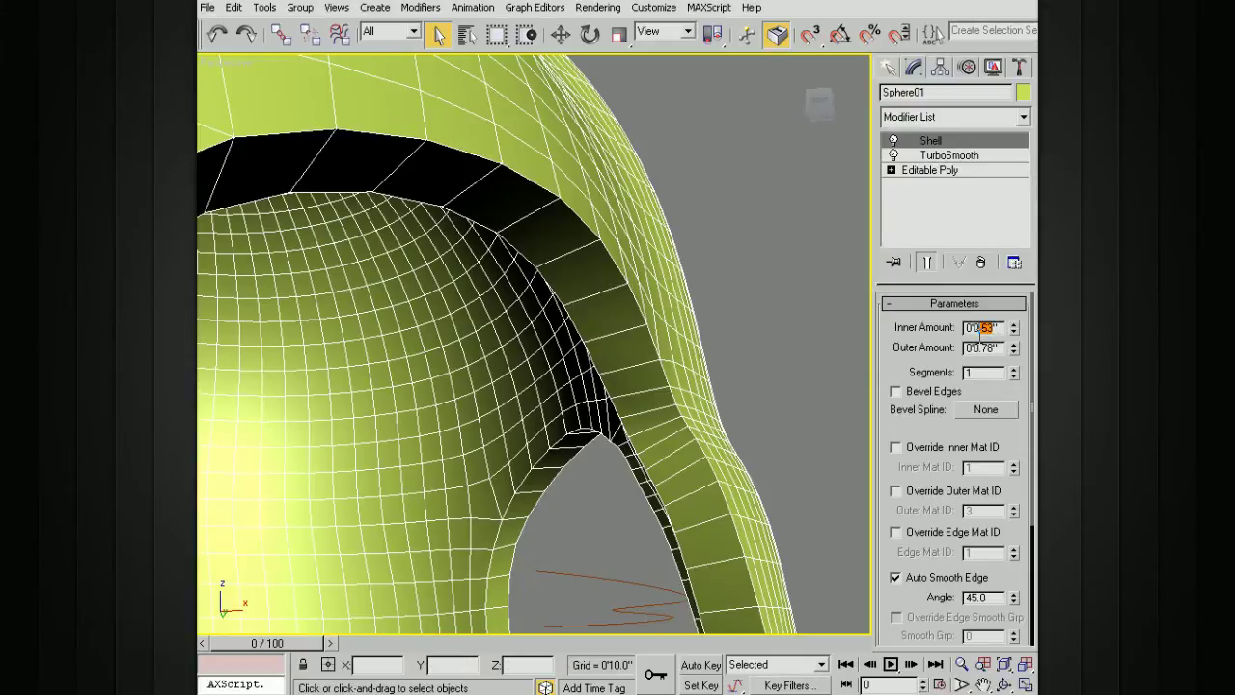
pyautogui.write('0')
pyautogui.press('Return')
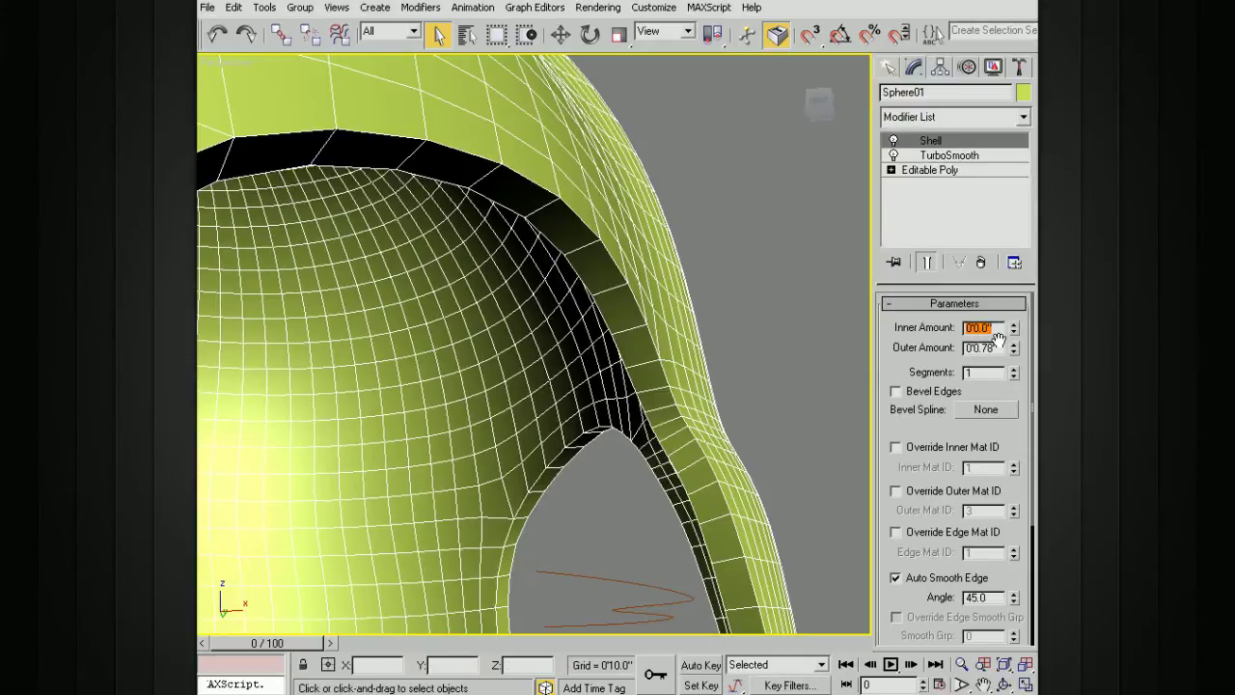
# Step: Increase the helmet shell's Outer Amount to 0'1.27"
pyautogui.moveTo(731, 304)
pyautogui.keyDown('alt'); pyautogui.mouseDown(button='middle')
pyautogui.moveTo(733, 324)
pyautogui.moveTo(739, 303)
pyautogui.mouseUp(button='middle'); pyautogui.keyUp('alt')
pyautogui.scroll(-3, 736, 312)
pyautogui.moveTo(1015, 347); pyautogui.dragTo(992, 309)
pyautogui.keyDown('alt'); pyautogui.moveTo(785, 319); pyautogui.dragTo(613, 285, button='middle'); pyautogui.keyUp('alt')
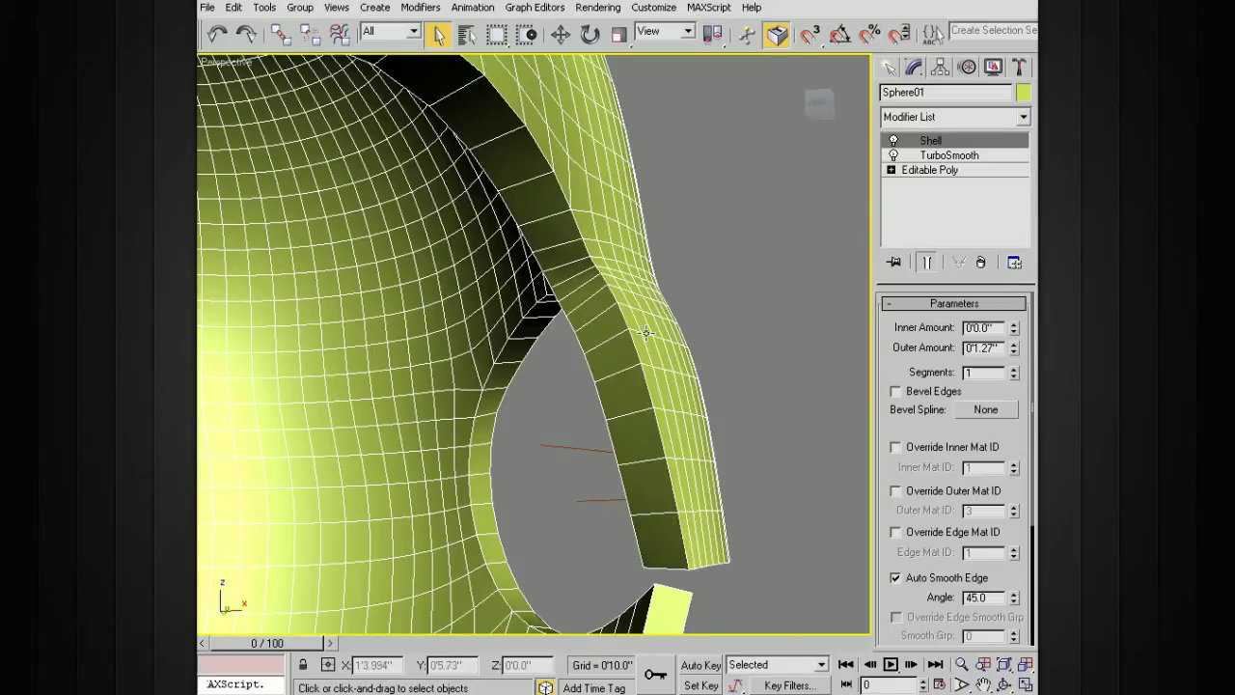
# Step: Set the number of Shell segments to 3 and look at the subdivided rim
pyautogui.click(1014, 368)
pyautogui.click(1014, 369)
pyautogui.keyDown('alt'); pyautogui.moveTo(733, 347); pyautogui.dragTo(695, 327, button='middle'); pyautogui.keyUp('alt')
pyautogui.scroll(-3, 765, 332)
pyautogui.keyDown('alt'); pyautogui.moveTo(626, 265); pyautogui.dragTo(571, 276, button='middle'); pyautogui.keyUp('alt')
pyautogui.keyDown('alt'); pyautogui.moveTo(661, 281); pyautogui.dragTo(615, 292, button='middle'); pyautogui.keyUp('alt')
# Step: Enable Bevel Edges on the Shell modifier and assign the curved line Line02 beside the helmet as its bevel spline
pyautogui.click(895, 390)
pyautogui.keyDown('alt'); pyautogui.moveTo(702, 347); pyautogui.dragTo(809, 368, button='middle'); pyautogui.keyUp('alt')
pyautogui.scroll(-4, 773, 341)
pyautogui.keyDown('alt'); pyautogui.moveTo(756, 326); pyautogui.dragTo(767, 396, button='middle'); pyautogui.keyUp('alt')
pyautogui.scroll(-3, 767, 395)
pyautogui.moveTo(744, 176); pyautogui.dragTo(738, 227, button='middle')
pyautogui.click(984, 410)
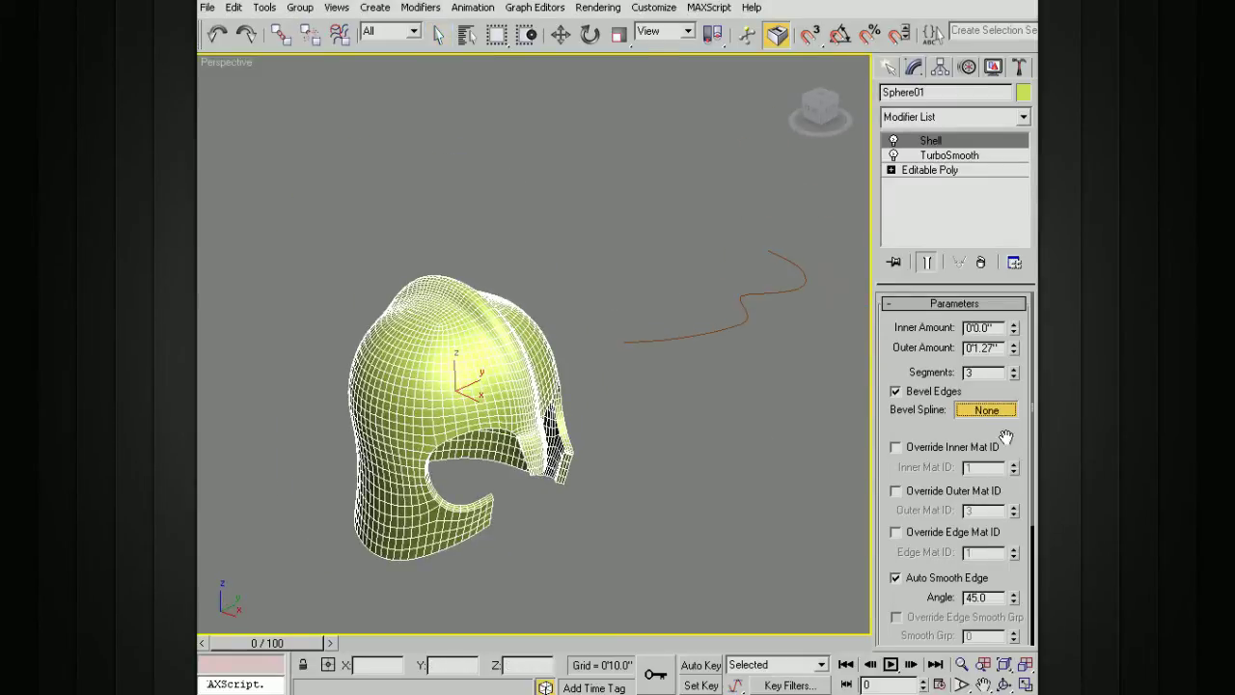
pyautogui.click(745, 325)
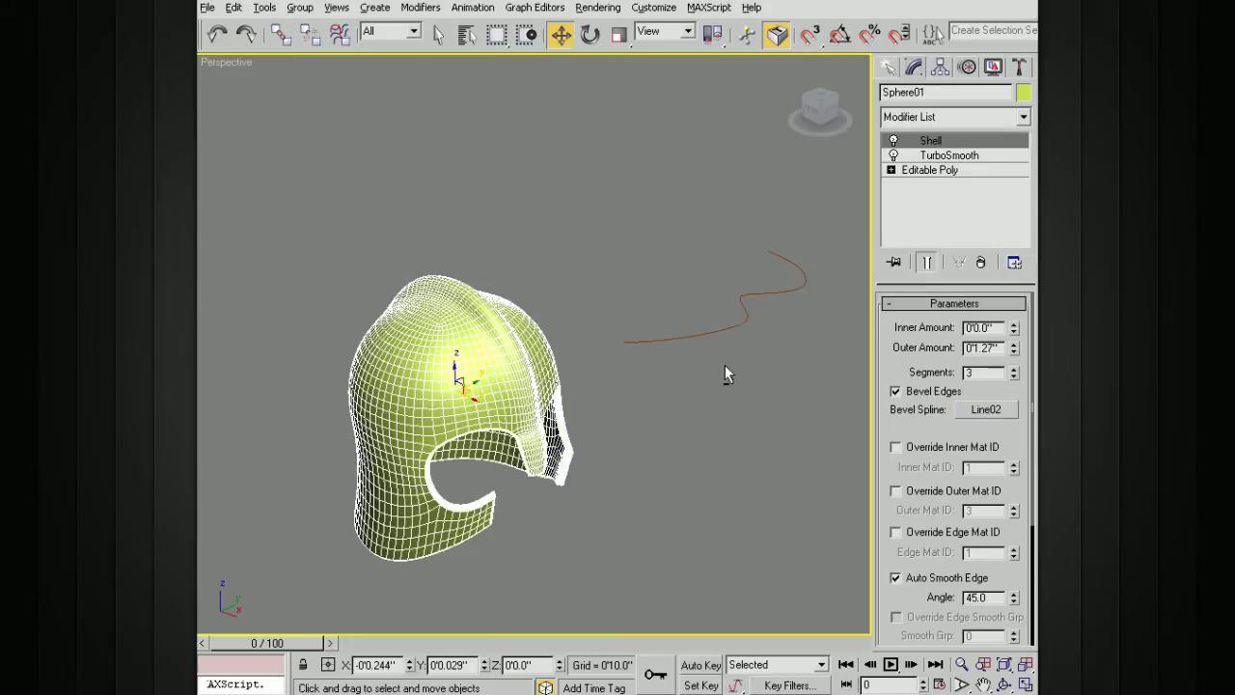
# Step: Deselect the helmet, examine the profiled rims of its eye openings, and reselect it to point out the Bevel Edges option
pyautogui.keyDown('alt'); pyautogui.moveTo(705, 379); pyautogui.dragTo(701, 310, button='middle'); pyautogui.keyUp('alt')
pyautogui.scroll(5, 693, 341)
pyautogui.click(701, 354)
pyautogui.moveTo(702, 354)
pyautogui.keyDown('alt'); pyautogui.mouseDown(button='middle')
pyautogui.moveTo(706, 371)
pyautogui.moveTo(681, 389)
pyautogui.moveTo(694, 348)
pyautogui.moveTo(682, 349)
pyautogui.moveTo(699, 346)
pyautogui.moveTo(666, 338)
pyautogui.mouseUp(button='middle'); pyautogui.keyUp('alt')
pyautogui.scroll(3, 683, 350)
pyautogui.keyDown('alt'); pyautogui.moveTo(597, 314); pyautogui.dragTo(667, 323, button='middle'); pyautogui.keyUp('alt')
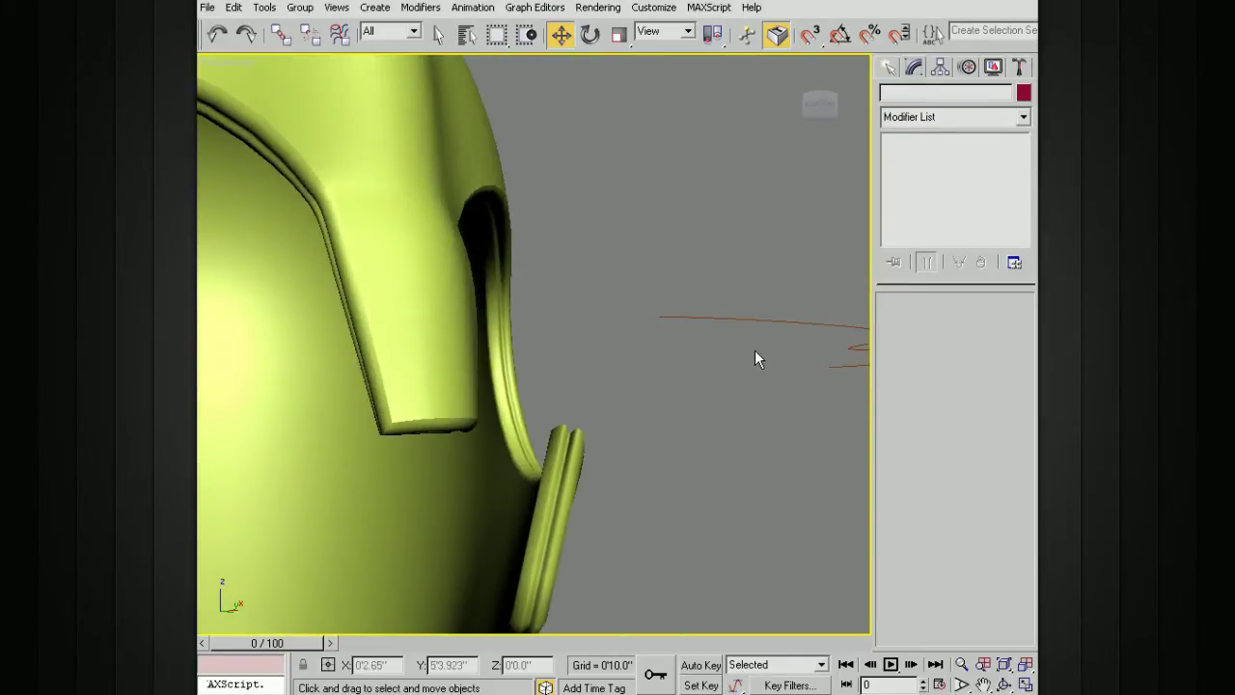
pyautogui.keyDown('alt'); pyautogui.moveTo(758, 351); pyautogui.dragTo(689, 361, button='middle'); pyautogui.keyUp('alt')
pyautogui.click(411, 225)
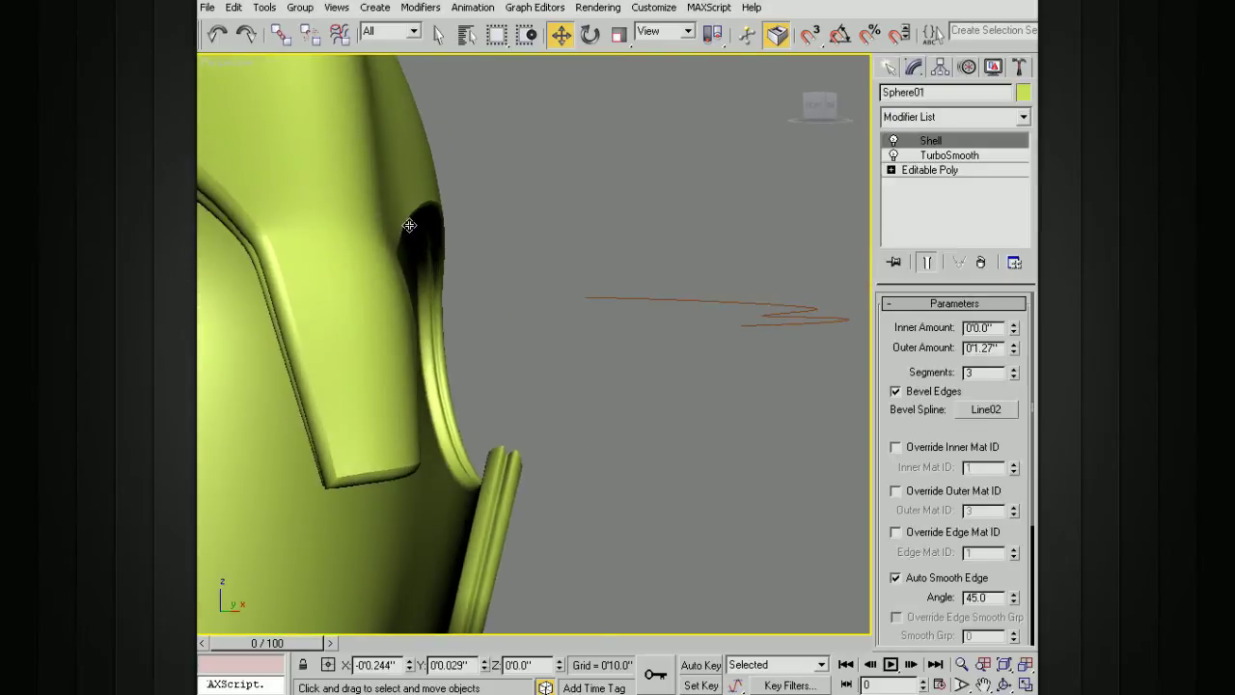
pyautogui.click(895, 391)
pyautogui.keyDown('alt'); pyautogui.moveTo(733, 359); pyautogui.dragTo(742, 347, button='middle'); pyautogui.keyUp('alt')
# Step: Select the bevel profile line and inspect its segment and vertex levels before returning to the object level
pyautogui.click(793, 281)
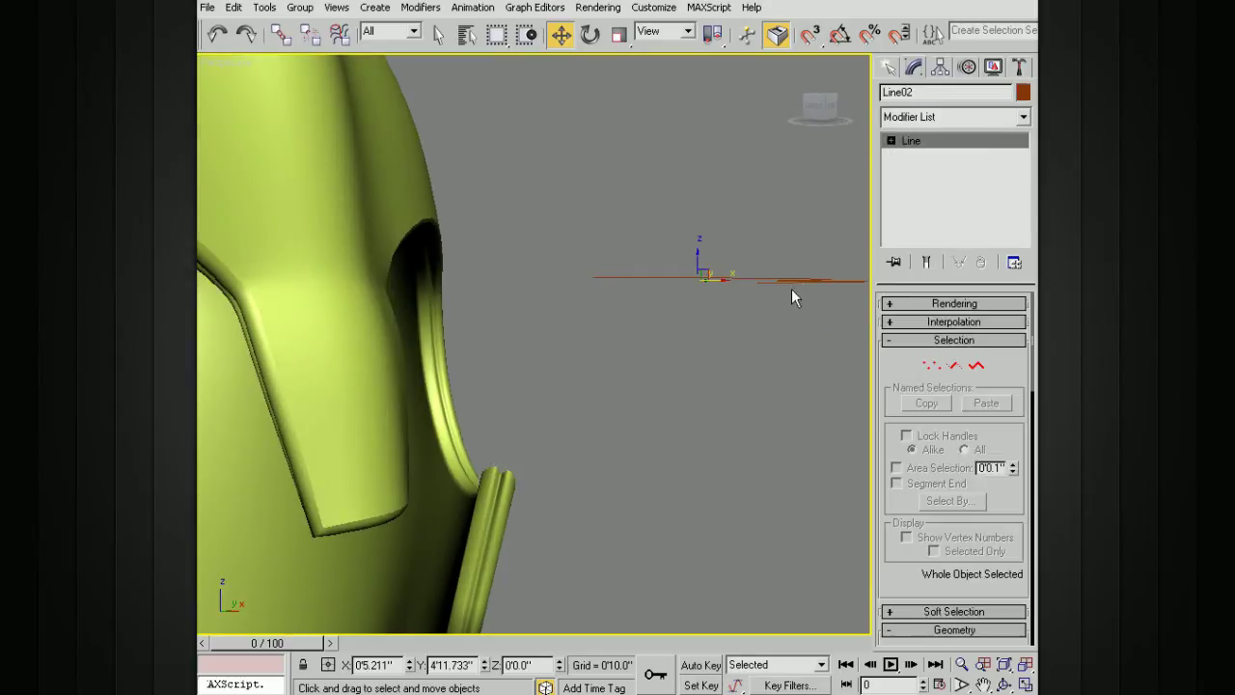
pyautogui.click(891, 141)
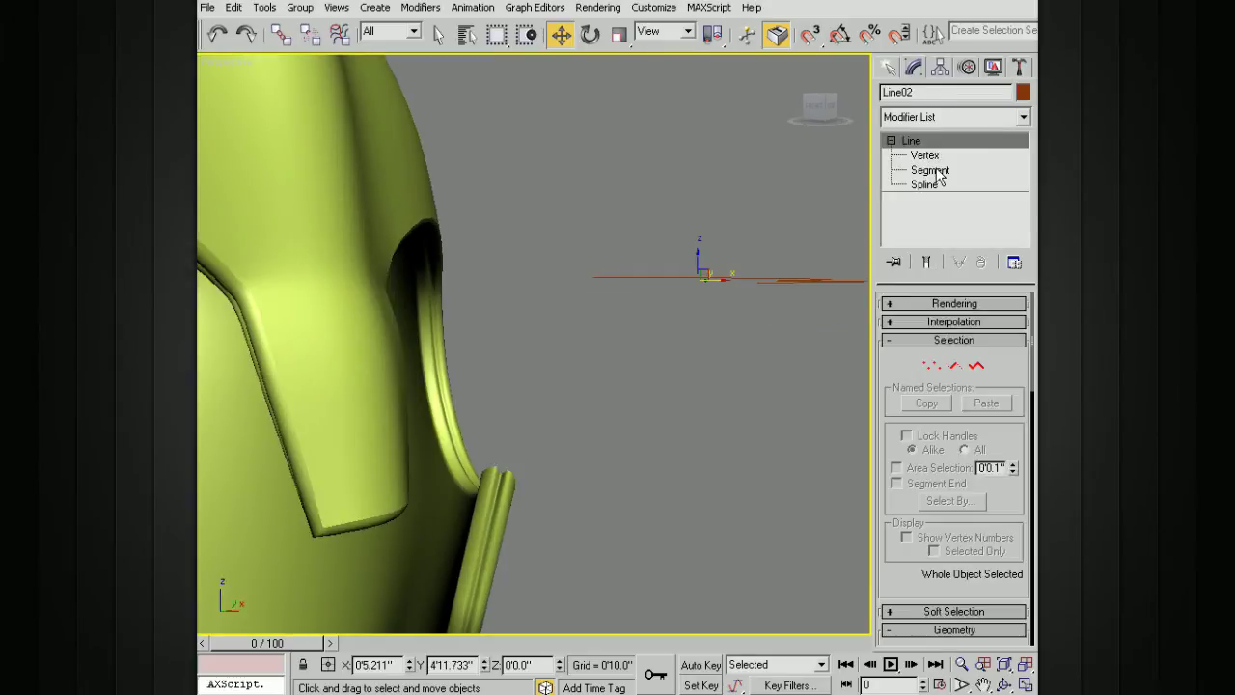
pyautogui.click(937, 171)
pyautogui.keyDown('alt'); pyautogui.moveTo(839, 200); pyautogui.dragTo(814, 236, button='middle'); pyautogui.keyUp('alt')
pyautogui.moveTo(831, 332)
pyautogui.mouseDown()
pyautogui.moveTo(791, 357)
pyautogui.moveTo(882, 343)
pyautogui.moveTo(818, 349)
pyautogui.mouseUp()
pyautogui.click(925, 156)
pyautogui.click(816, 348)
pyautogui.keyDown('alt'); pyautogui.moveTo(538, 443); pyautogui.dragTo(714, 318, button='middle'); pyautogui.keyUp('alt')
pyautogui.click(910, 141)
# Step: Reselect the helmet and review its beveled rims and remaining Shell parameters
pyautogui.click(681, 196)
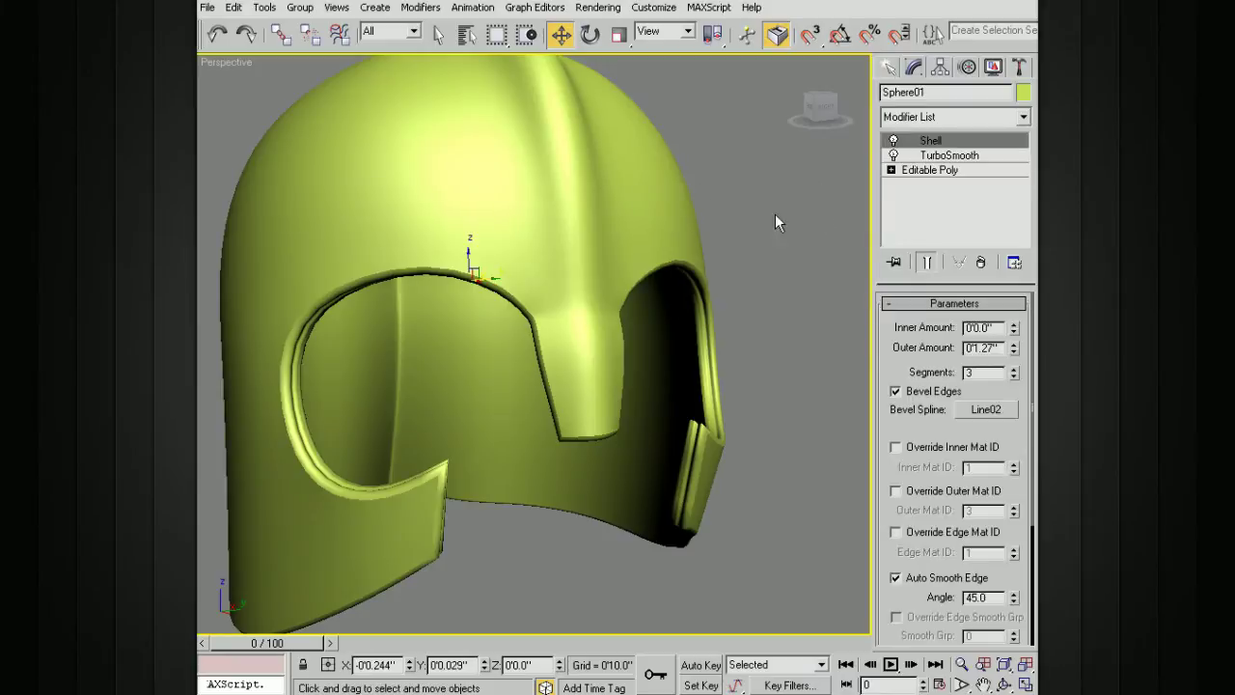
pyautogui.keyDown('alt'); pyautogui.moveTo(737, 241); pyautogui.dragTo(764, 234, button='middle'); pyautogui.keyUp('alt')
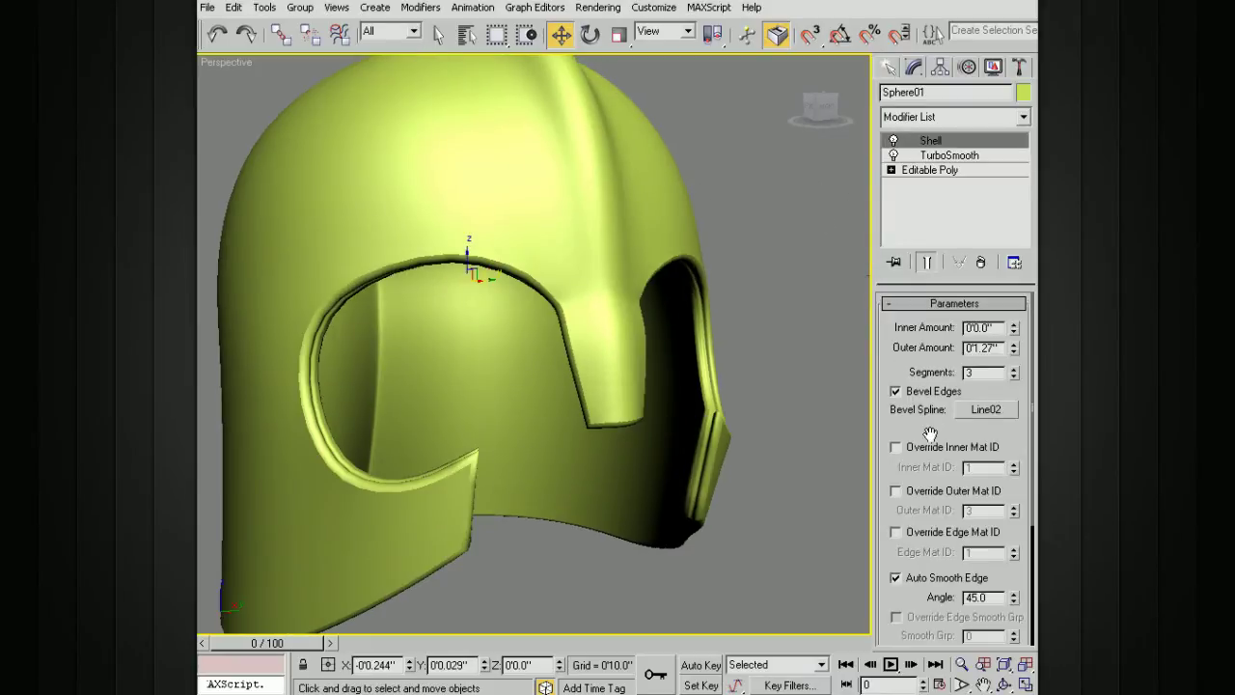
pyautogui.moveTo(932, 433); pyautogui.dragTo(918, 316)
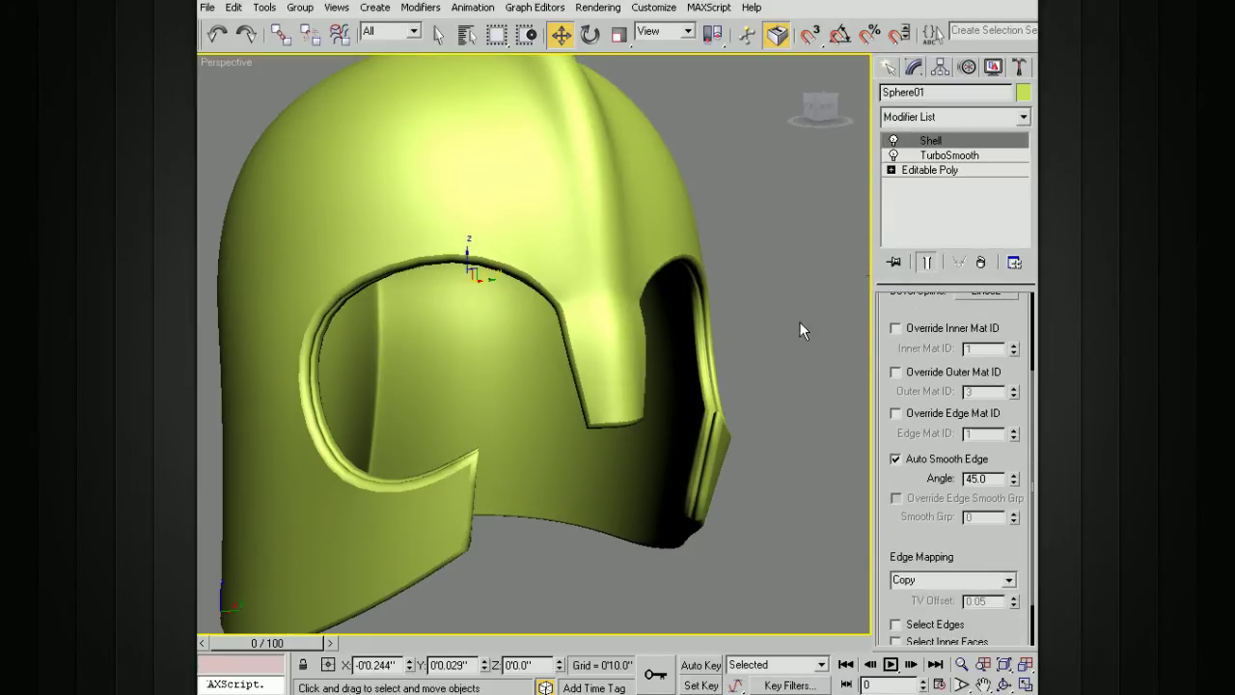
pyautogui.keyDown('alt'); pyautogui.moveTo(739, 322); pyautogui.dragTo(618, 225, button='middle'); pyautogui.keyUp('alt')
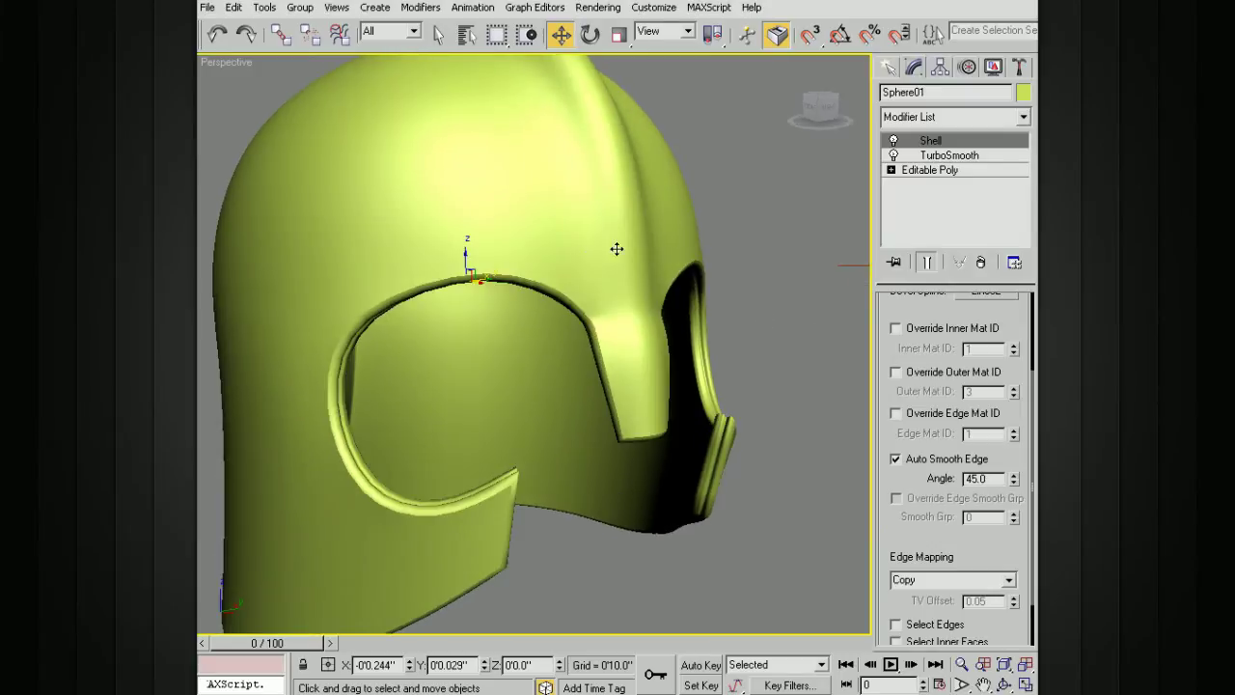
# Step: Try the Override Inner Mat ID and Override Edge Mat ID options of the Shell modifier and disable both again
pyautogui.keyDown('alt'); pyautogui.moveTo(548, 269); pyautogui.dragTo(592, 201, button='middle'); pyautogui.keyUp('alt')
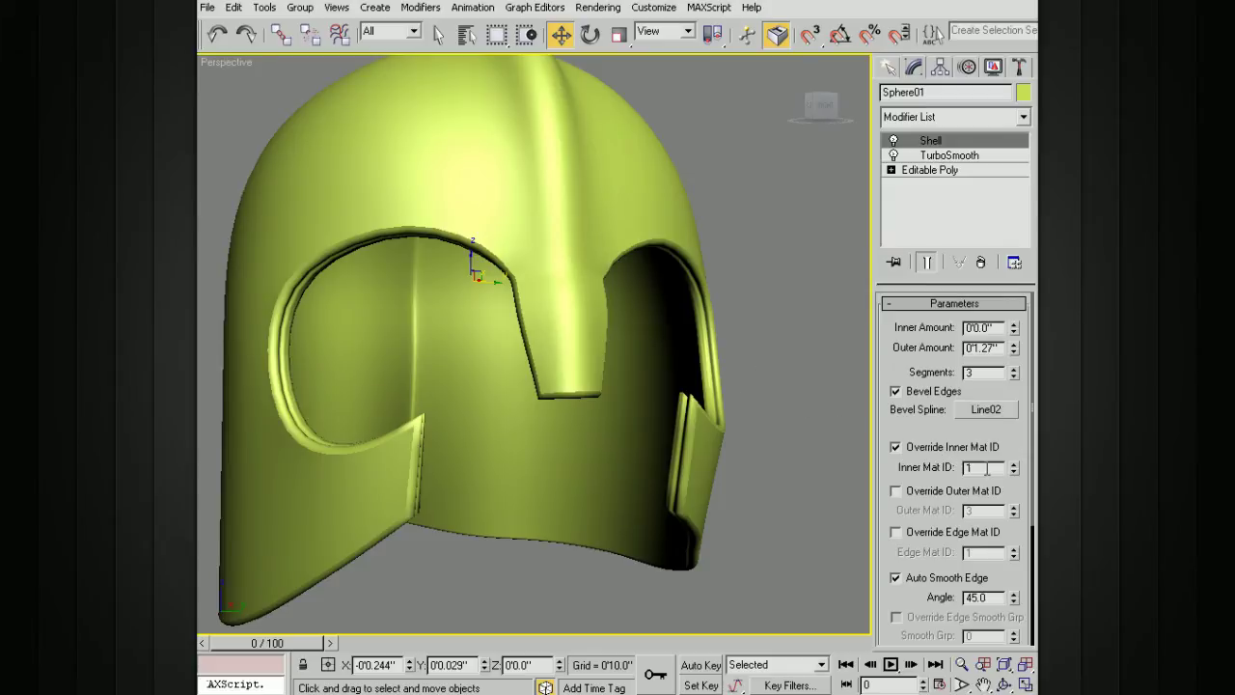
pyautogui.click(896, 447)
pyautogui.moveTo(922, 425); pyautogui.dragTo(921, 364)
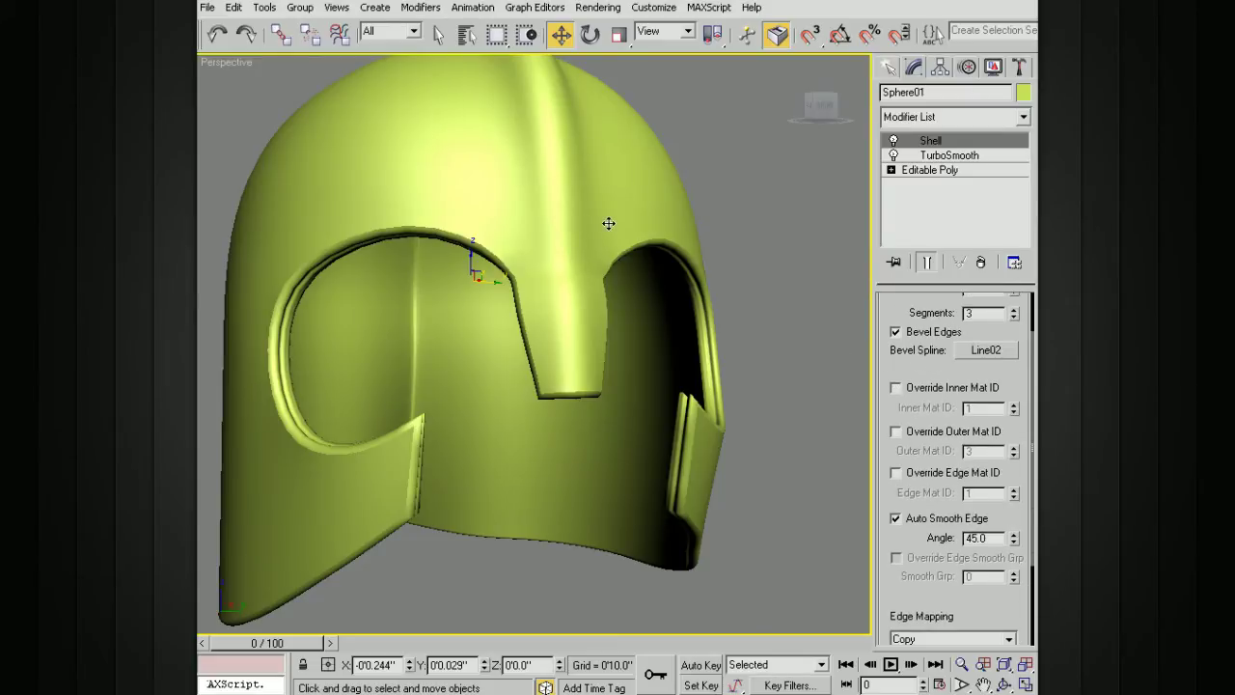
pyautogui.keyDown('alt'); pyautogui.moveTo(743, 428); pyautogui.dragTo(736, 365, button='middle'); pyautogui.keyUp('alt')
pyautogui.click(896, 473)
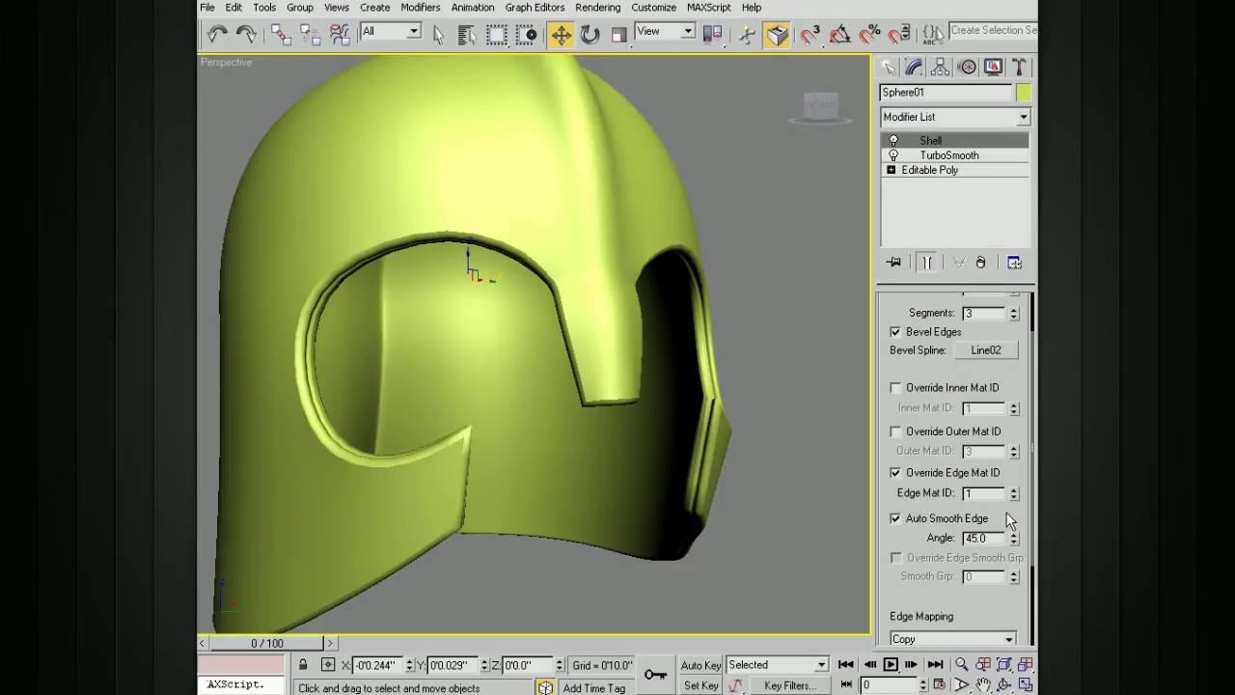
pyautogui.click(895, 472)
# Step: Turn the Shell modifier's Auto Smooth Edge option off and back on, and look over the helmet's edges
pyautogui.scroll(-3, 885, 496)
pyautogui.moveTo(750, 356)
pyautogui.keyDown('alt'); pyautogui.mouseDown(button='middle')
pyautogui.moveTo(737, 355)
pyautogui.moveTo(763, 358)
pyautogui.mouseUp(button='middle'); pyautogui.keyUp('alt')
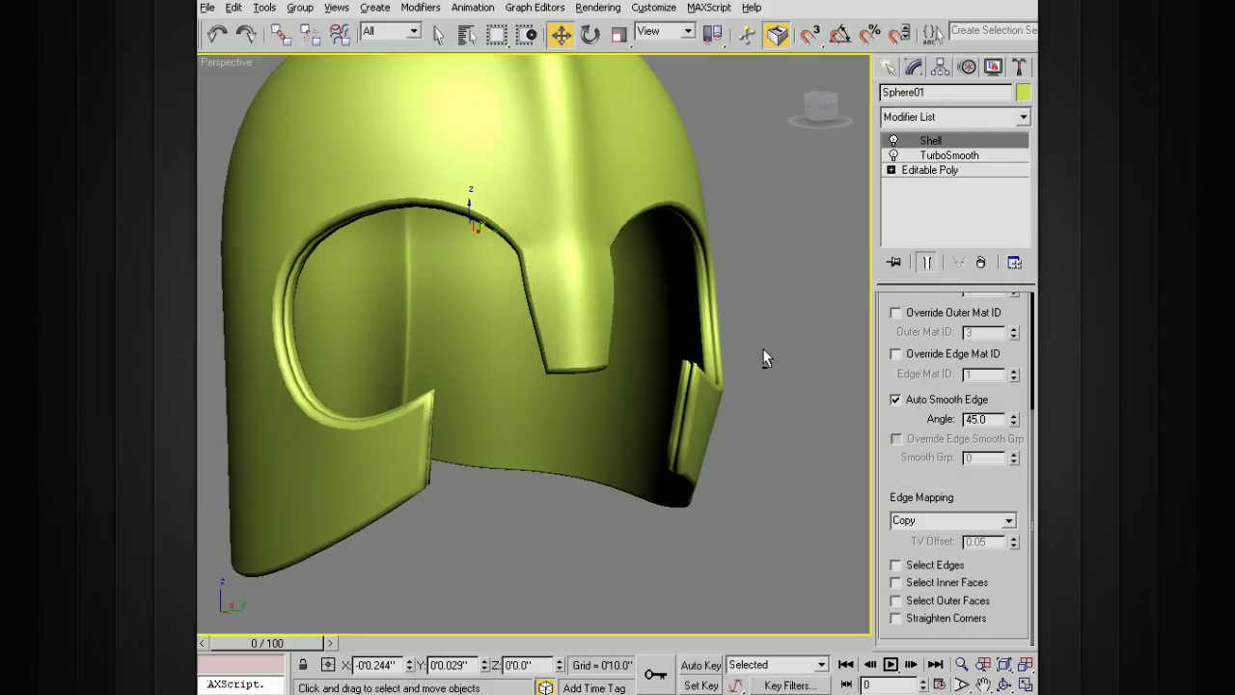
pyautogui.click(895, 399)
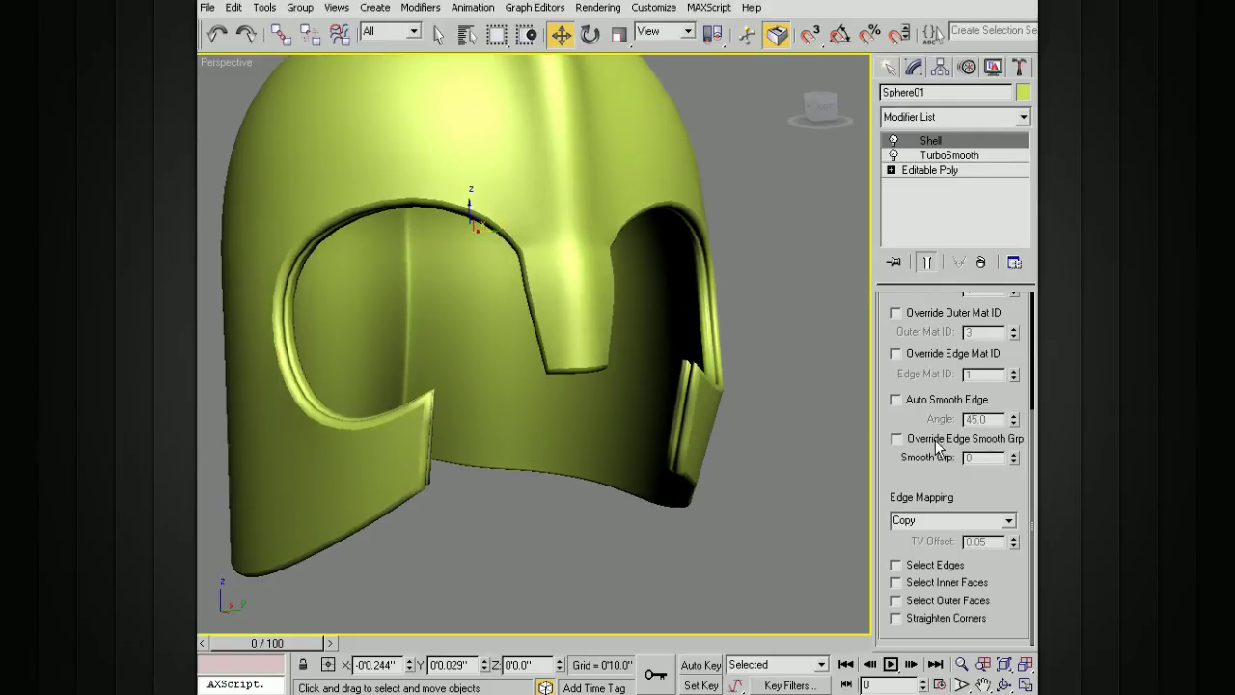
pyautogui.click(896, 398)
pyautogui.keyDown('alt'); pyautogui.moveTo(766, 393); pyautogui.dragTo(860, 447, button='middle'); pyautogui.keyUp('alt')
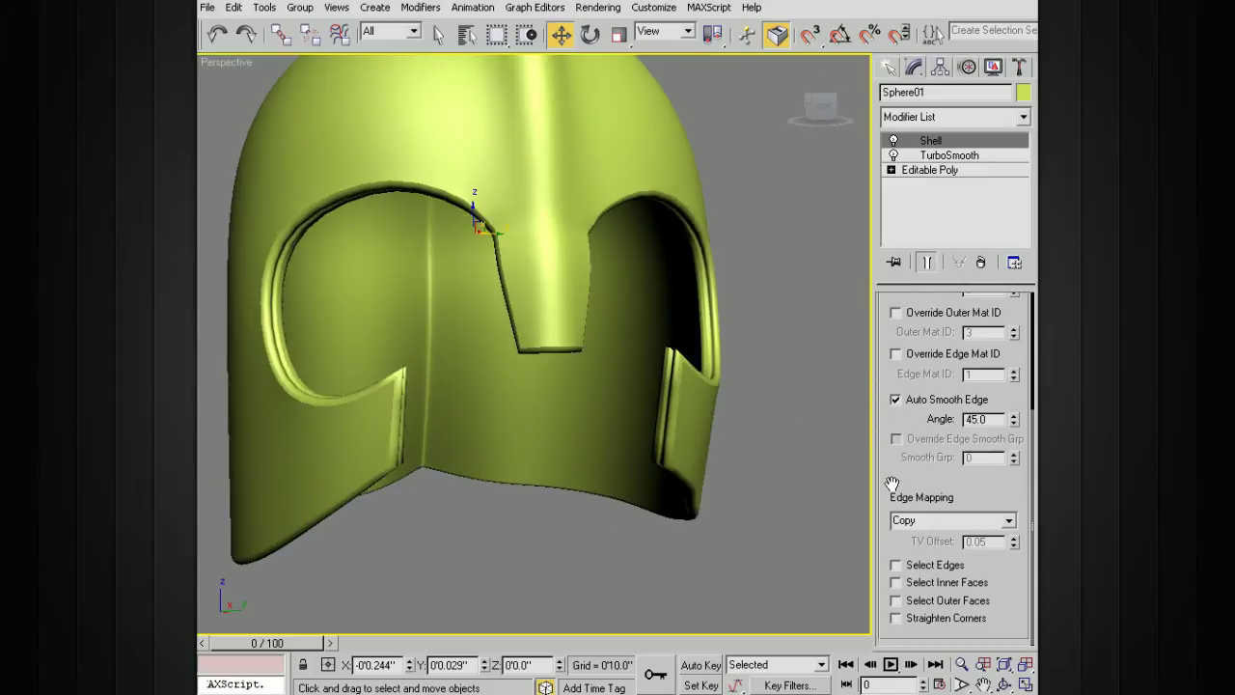
# Step: Set the Shell modifier's Edge Mapping to Strip
pyautogui.keyDown('alt'); pyautogui.moveTo(839, 405); pyautogui.dragTo(772, 439, button='middle'); pyautogui.keyUp('alt')
pyautogui.click(926, 519)
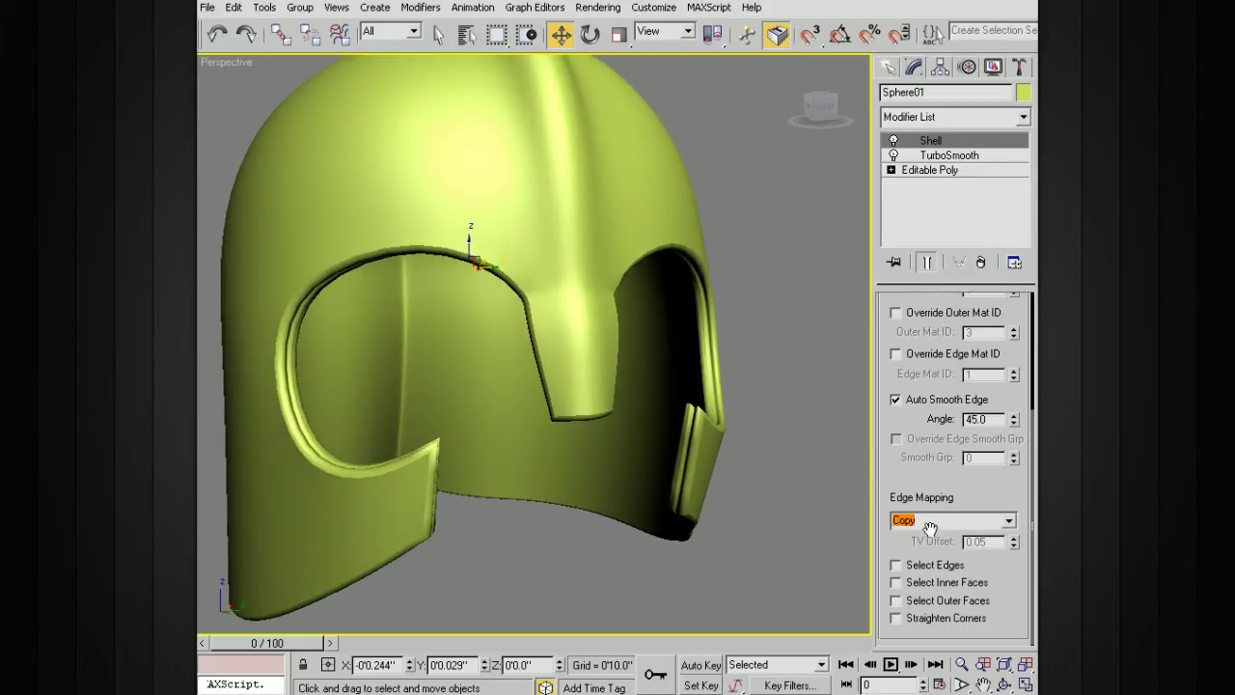
pyautogui.click(1010, 521)
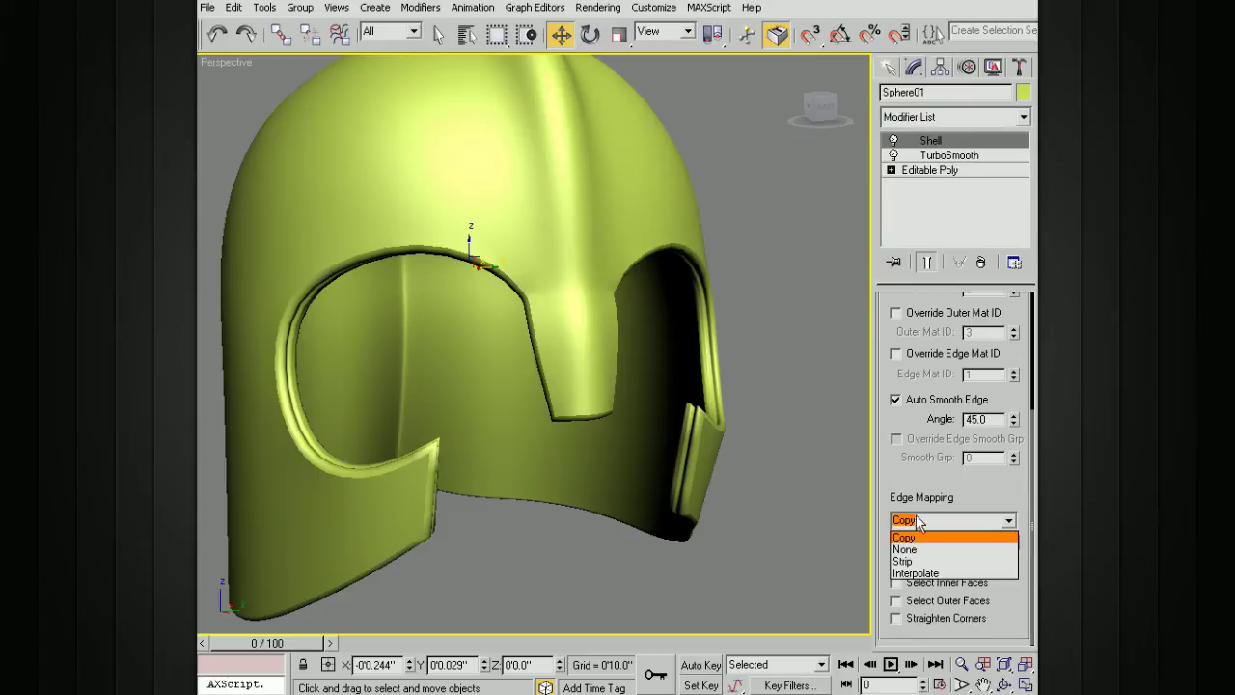
pyautogui.click(904, 560)
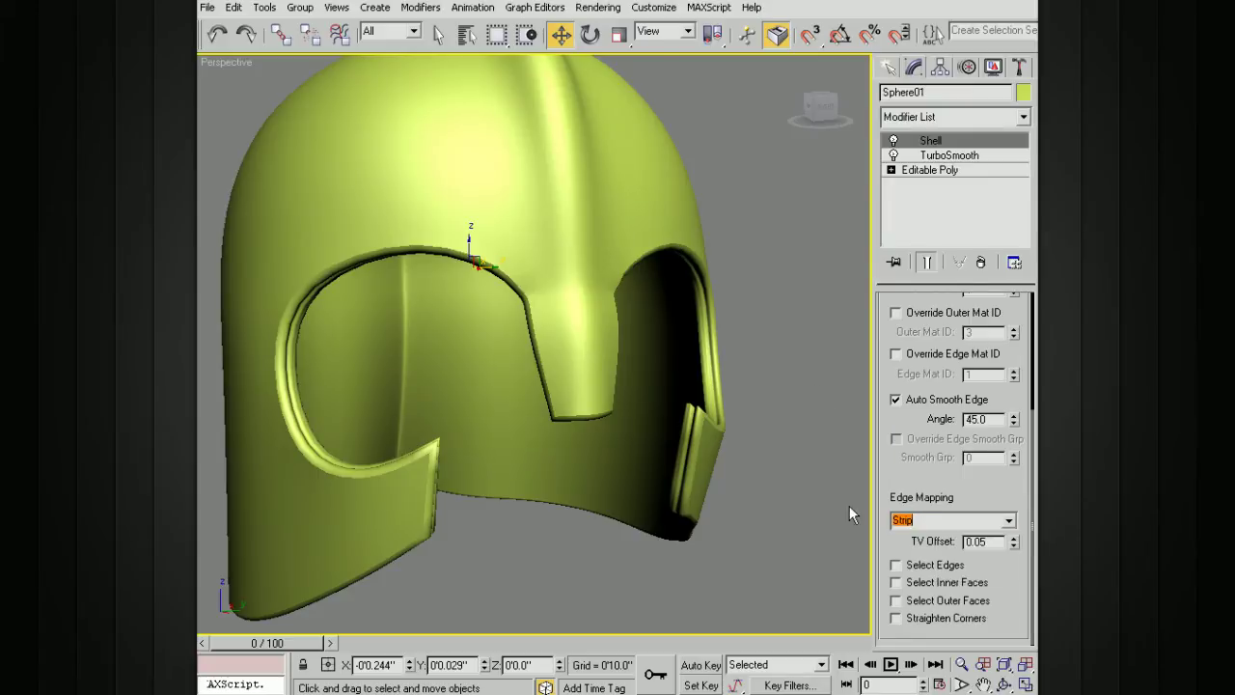
pyautogui.click(1008, 523)
pyautogui.click(989, 487)
# Step: Try the Select Inner Faces option and display the reselected helmet with edged faces to check the inner face selection
pyautogui.keyDown('alt'); pyautogui.moveTo(850, 450); pyautogui.dragTo(753, 405, button='middle'); pyautogui.keyUp('alt')
pyautogui.moveTo(840, 453)
pyautogui.keyDown('alt'); pyautogui.mouseDown(button='middle')
pyautogui.moveTo(799, 438)
pyautogui.moveTo(820, 454)
pyautogui.mouseUp(button='middle'); pyautogui.keyUp('alt')
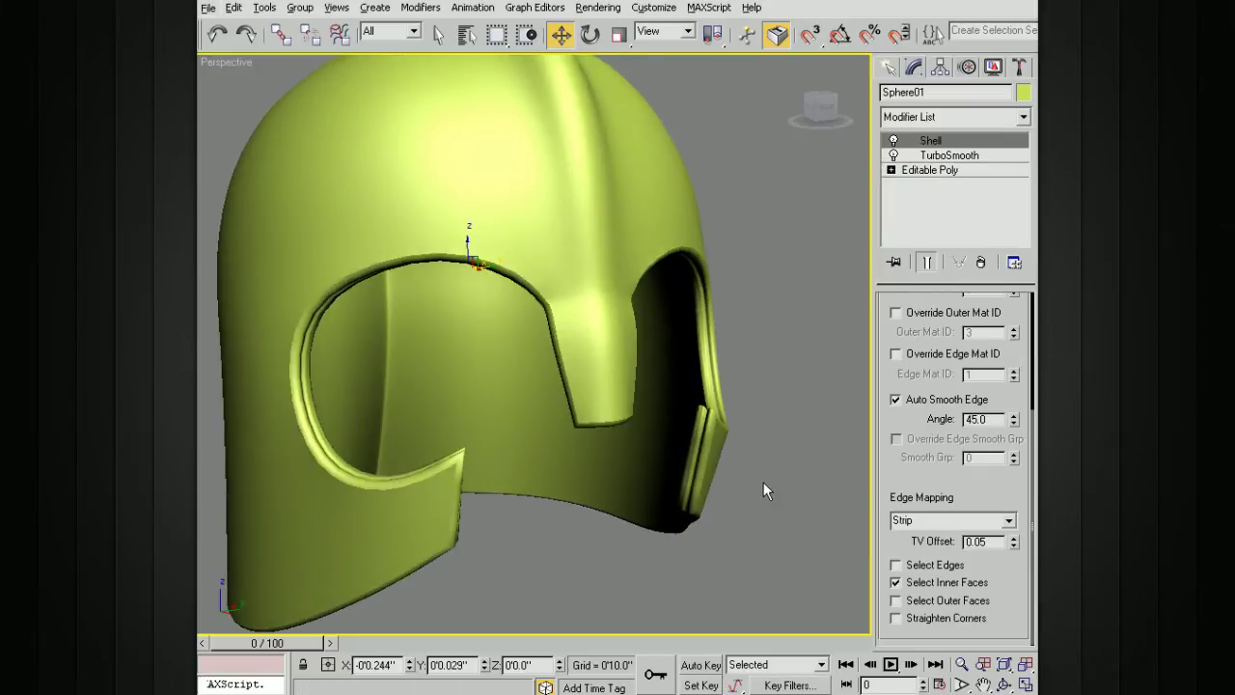
pyautogui.click(792, 454)
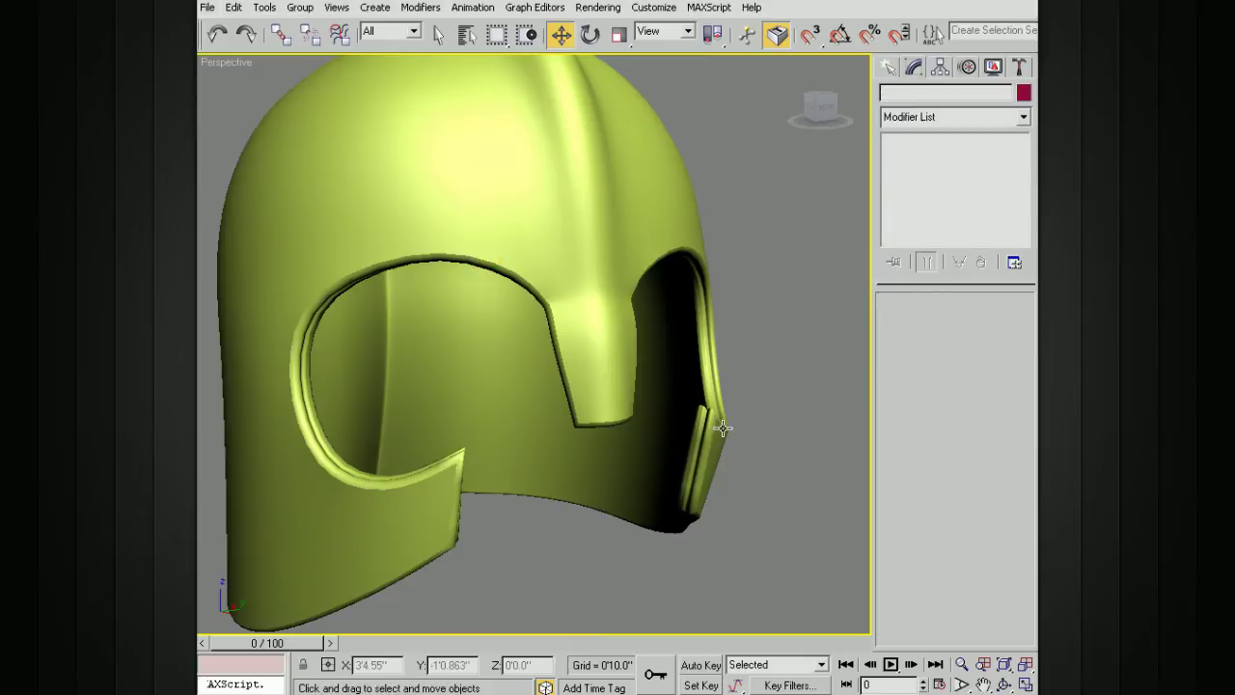
pyautogui.press('F4')
pyautogui.click(716, 437)
pyautogui.keyDown('alt'); pyautogui.moveTo(716, 439); pyautogui.dragTo(725, 479, button='middle'); pyautogui.keyUp('alt')
pyautogui.scroll(-3, 729, 457)
pyautogui.moveTo(890, 543); pyautogui.dragTo(872, 328)
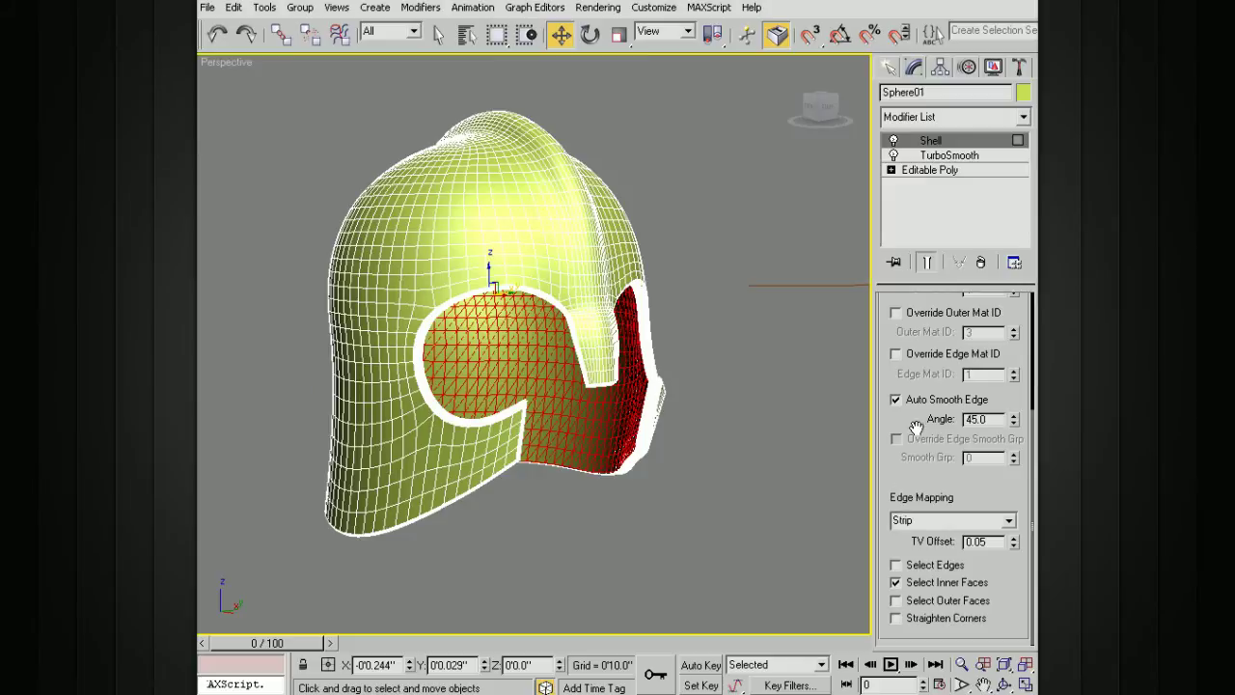
pyautogui.keyDown('alt'); pyautogui.moveTo(748, 239); pyautogui.dragTo(743, 291, button='middle'); pyautogui.keyUp('alt')
# Step: Try Select Outer Faces in place of Select Inner Faces, test Straighten Corners, and leave all three options disabled
pyautogui.click(895, 600)
pyautogui.click(895, 582)
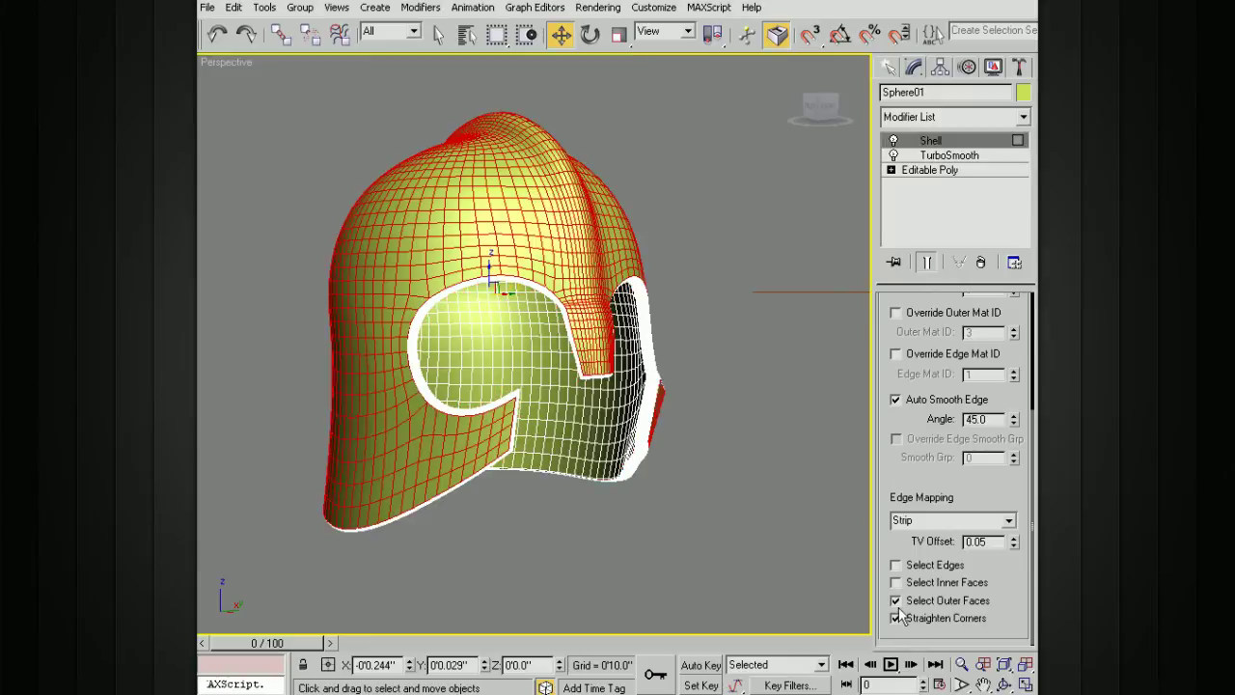
pyautogui.click(896, 600)
pyautogui.click(895, 618)
pyautogui.moveTo(786, 478)
pyautogui.keyDown('alt'); pyautogui.mouseDown(button='middle')
pyautogui.moveTo(761, 487)
pyautogui.moveTo(797, 470)
pyautogui.mouseUp(button='middle'); pyautogui.keyUp('alt')
pyautogui.click(895, 617)
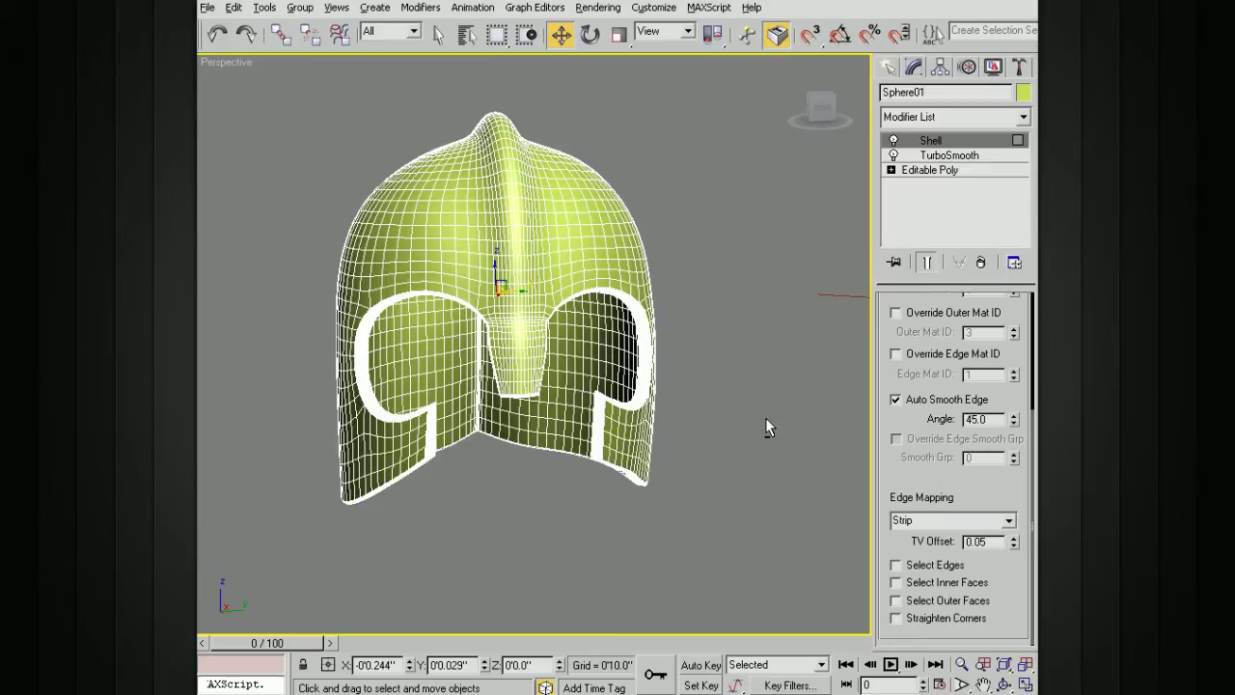
# Step: Turn off the edged faces display and review the Shell modifier's amount, segment and bevel parameters against the helmet
pyautogui.keyDown('alt'); pyautogui.moveTo(772, 348); pyautogui.dragTo(841, 364, button='middle'); pyautogui.keyUp('alt')
pyautogui.moveTo(885, 324); pyautogui.dragTo(885, 333)
pyautogui.scroll(5, 886, 333)
pyautogui.scroll(5, 696, 371)
pyautogui.moveTo(693, 362)
pyautogui.keyDown('alt'); pyautogui.mouseDown(button='middle')
pyautogui.moveTo(712, 369)
pyautogui.moveTo(751, 428)
pyautogui.moveTo(764, 341)
pyautogui.moveTo(797, 283)
pyautogui.moveTo(793, 303)
pyautogui.mouseUp(button='middle'); pyautogui.keyUp('alt')
pyautogui.press('F4')
pyautogui.moveTo(1013, 331); pyautogui.dragTo(1012, 390)
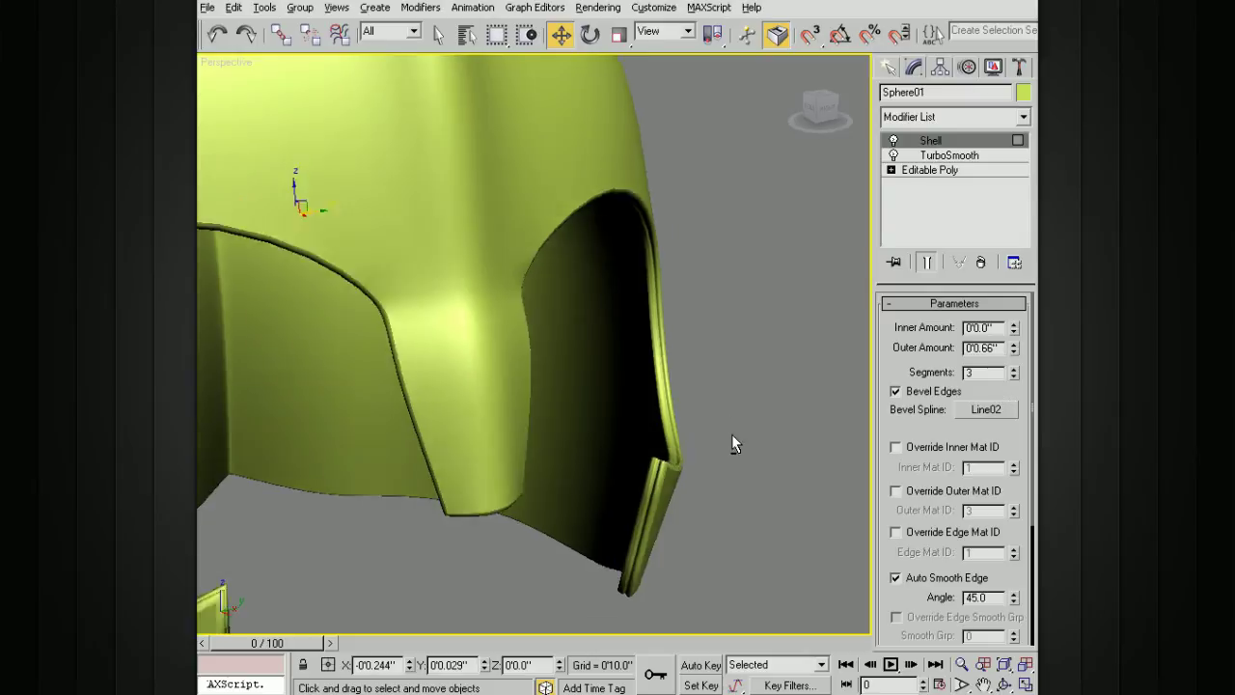
# Step: Examine the bevelled rims around the cheek guard, nose guard and eye openings up close, and inspect the whole helmet from several angles
pyautogui.keyDown('alt'); pyautogui.moveTo(731, 437); pyautogui.dragTo(708, 476, button='middle'); pyautogui.keyUp('alt')
pyautogui.keyDown('alt'); pyautogui.moveTo(655, 507); pyautogui.dragTo(732, 409, button='middle'); pyautogui.keyUp('alt')
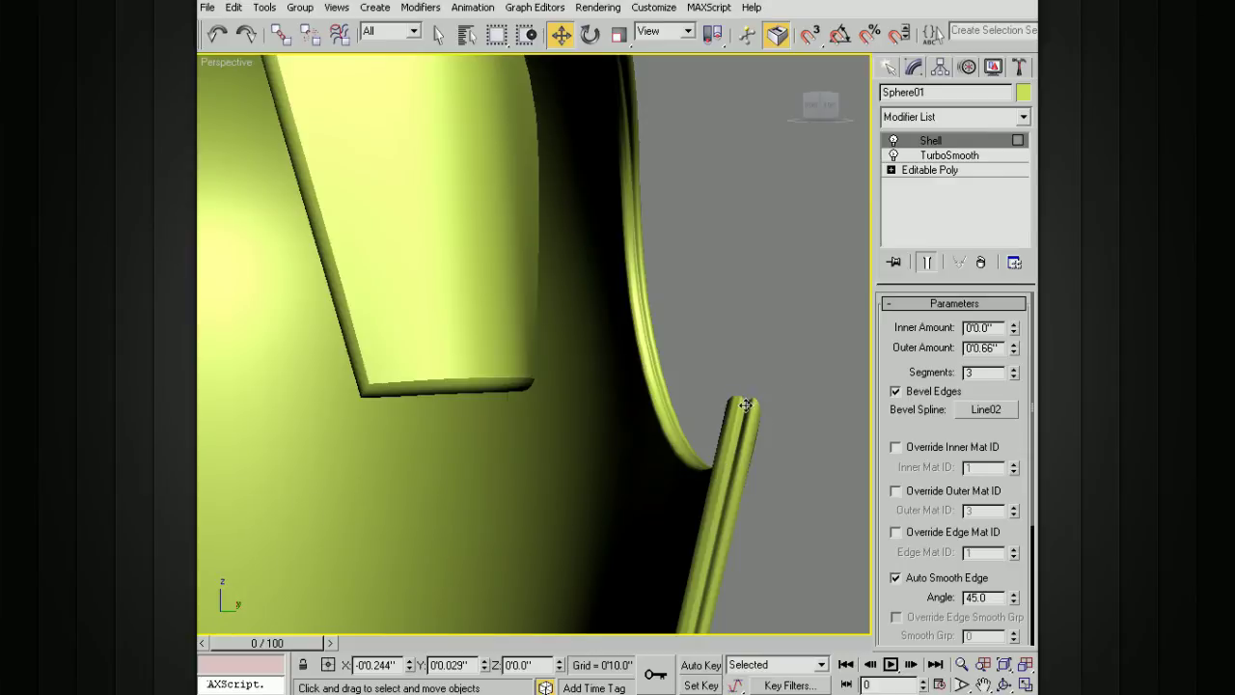
pyautogui.keyDown('alt'); pyautogui.moveTo(731, 404); pyautogui.dragTo(717, 447, button='middle'); pyautogui.keyUp('alt')
pyautogui.scroll(-5, 738, 409)
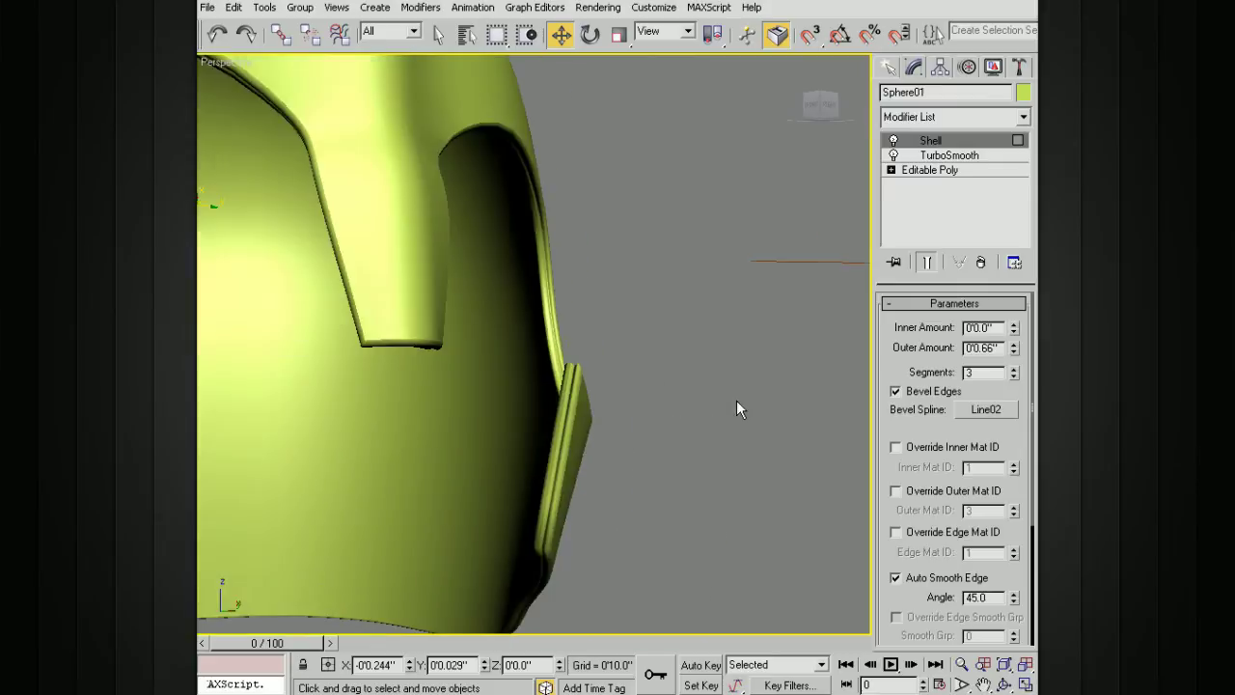
pyautogui.keyDown('alt'); pyautogui.moveTo(738, 405); pyautogui.dragTo(723, 288, button='middle'); pyautogui.keyUp('alt')
pyautogui.scroll(-4, 668, 343)
pyautogui.keyDown('alt'); pyautogui.moveTo(450, 383); pyautogui.dragTo(619, 330, button='middle'); pyautogui.keyUp('alt')
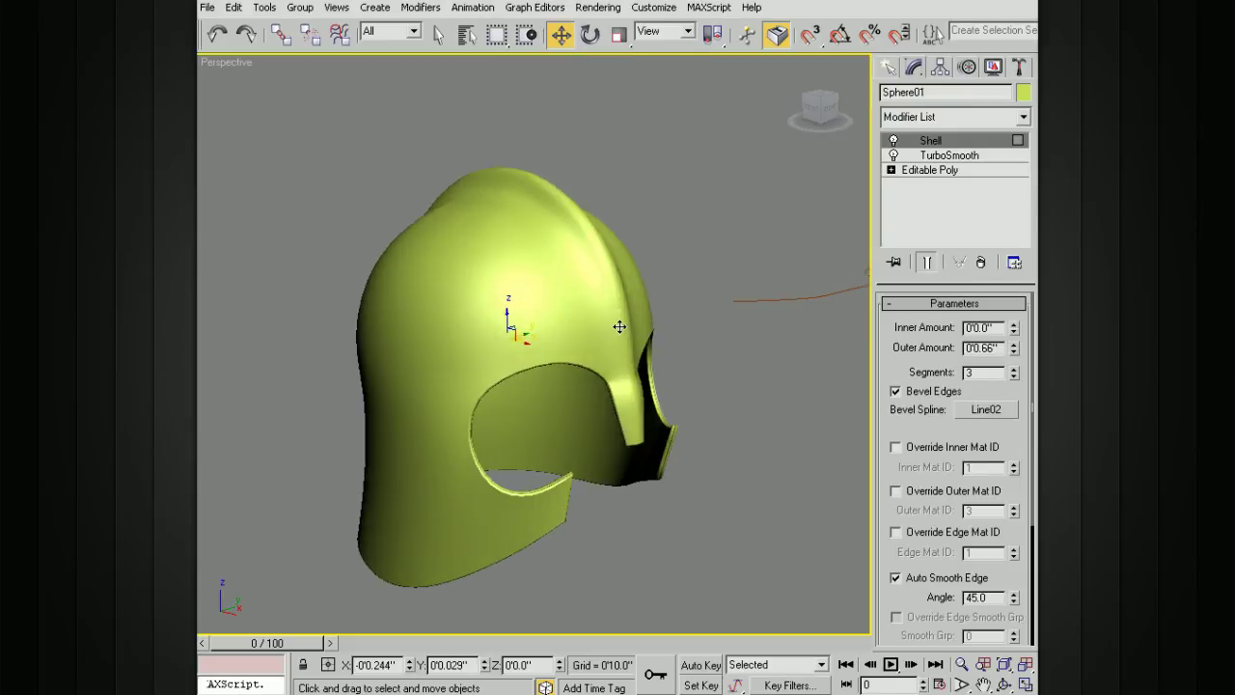
pyautogui.keyDown('alt'); pyautogui.moveTo(614, 348); pyautogui.dragTo(572, 430, button='middle'); pyautogui.keyUp('alt')
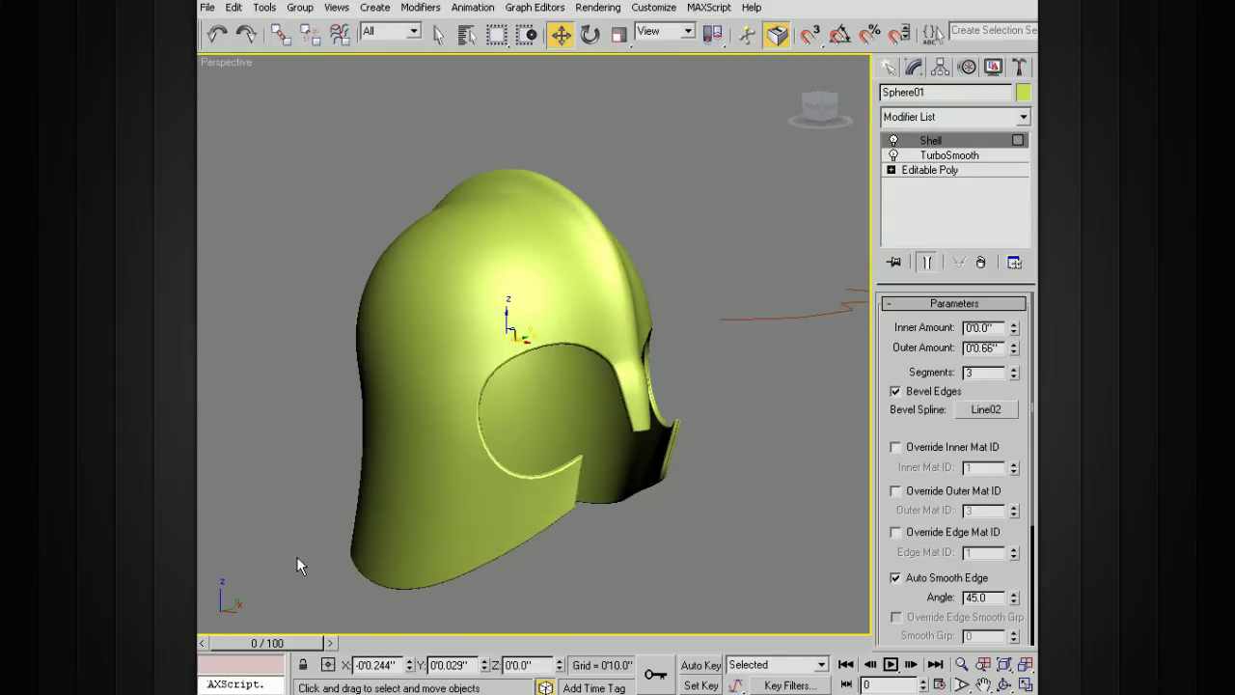
pyautogui.keyDown('alt'); pyautogui.moveTo(463, 434); pyautogui.dragTo(657, 359, button='middle'); pyautogui.keyUp('alt')
pyautogui.scroll(3, 577, 383)
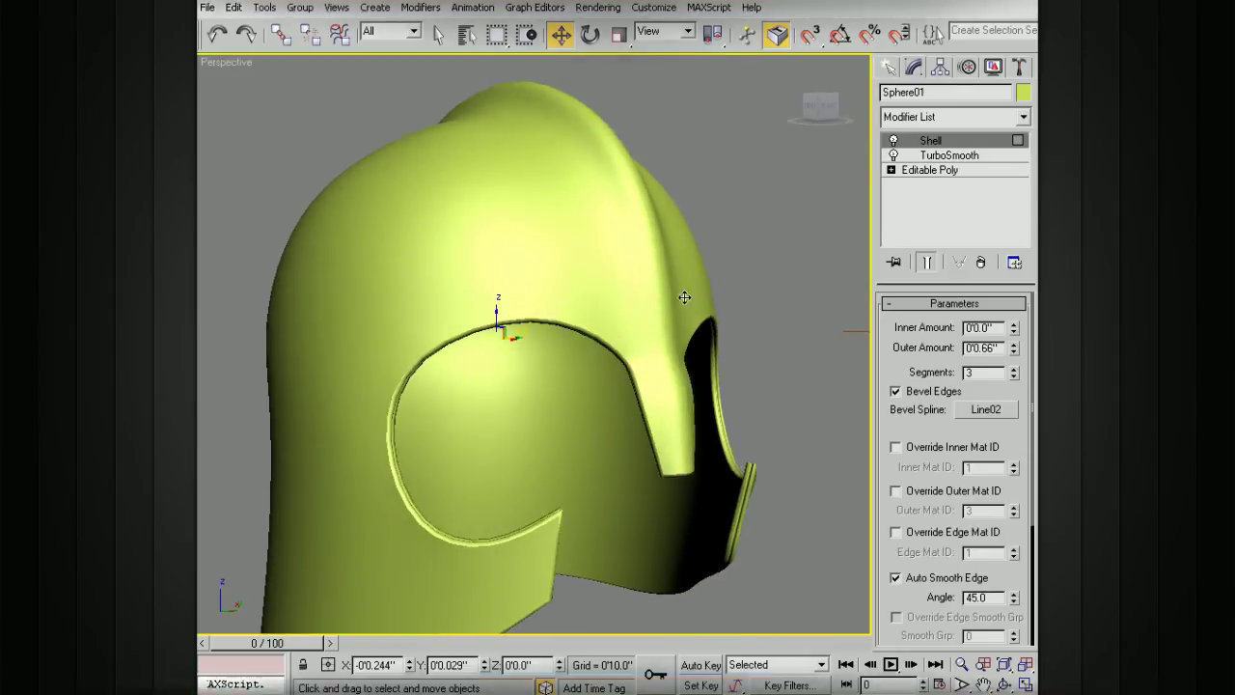